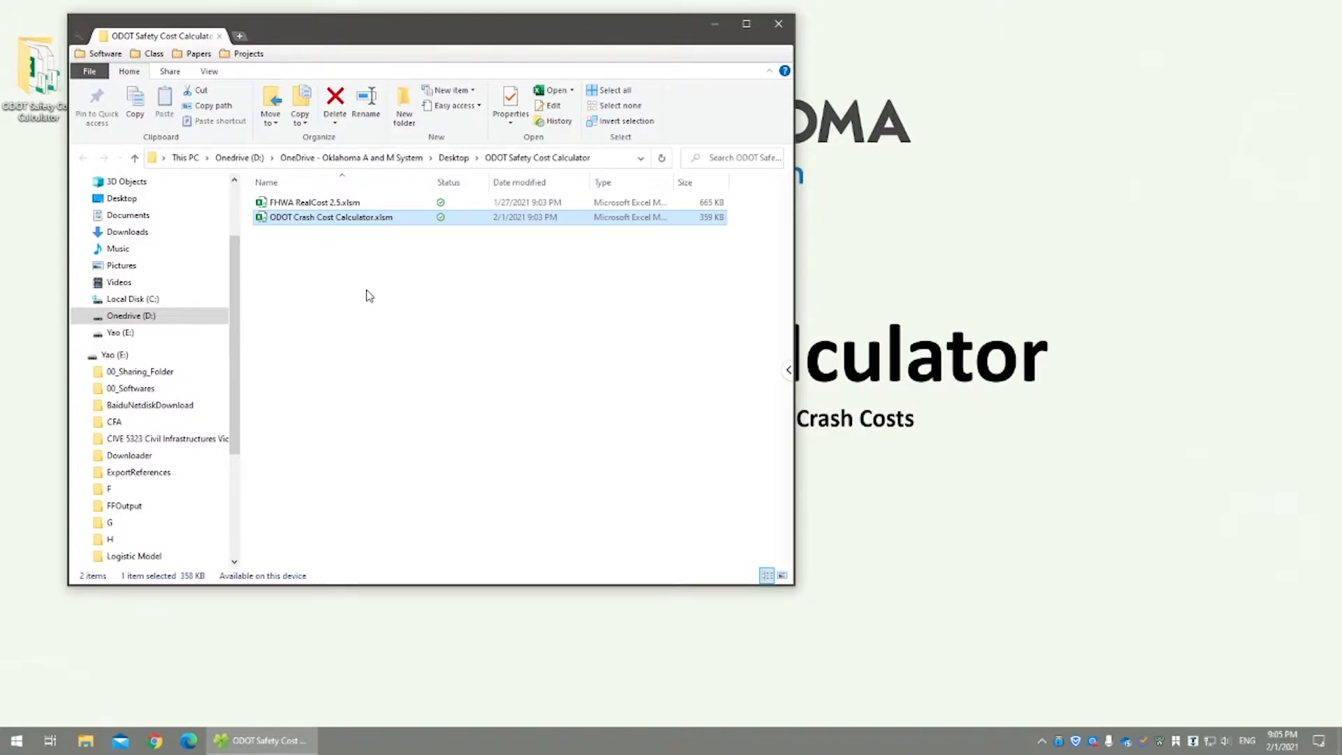
Open ODOT Crash Cost Calculator.xlsm and choose 2021 as the beginning year in the project details.
{"action": "double_click", "coordinate": [398, 224]}
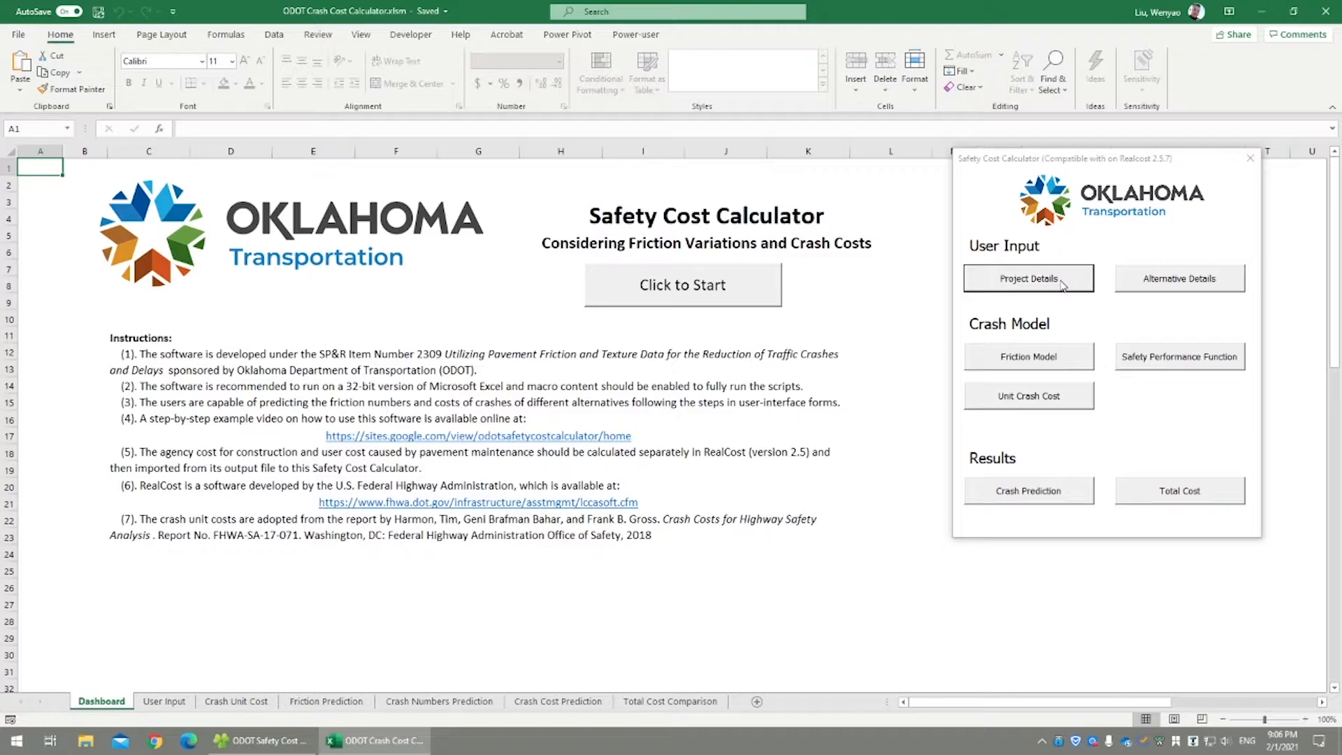
{"action": "left_click", "coordinate": [1010, 291]}
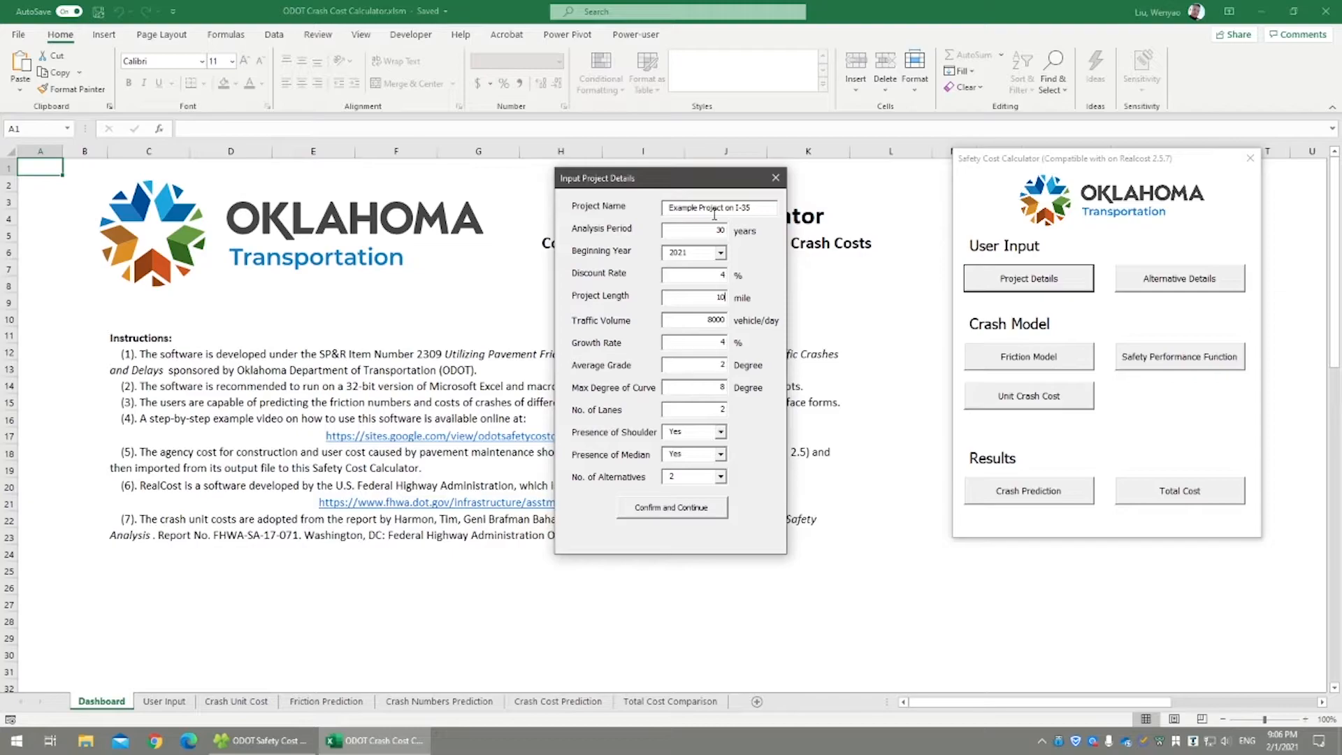
{"action": "left_click", "coordinate": [754, 210]}
{"action": "left_click", "coordinate": [721, 253]}
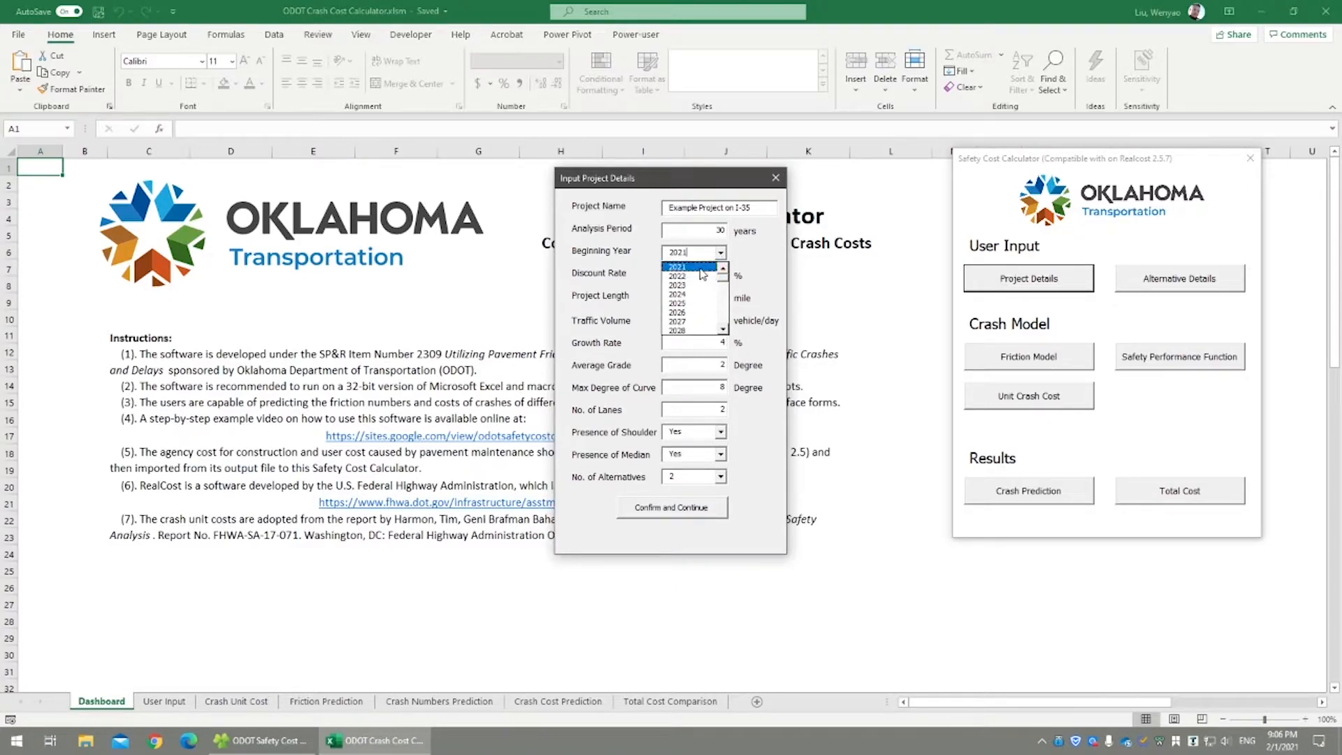
{"action": "left_click", "coordinate": [693, 267]}
{"action": "left_click", "coordinate": [715, 280]}
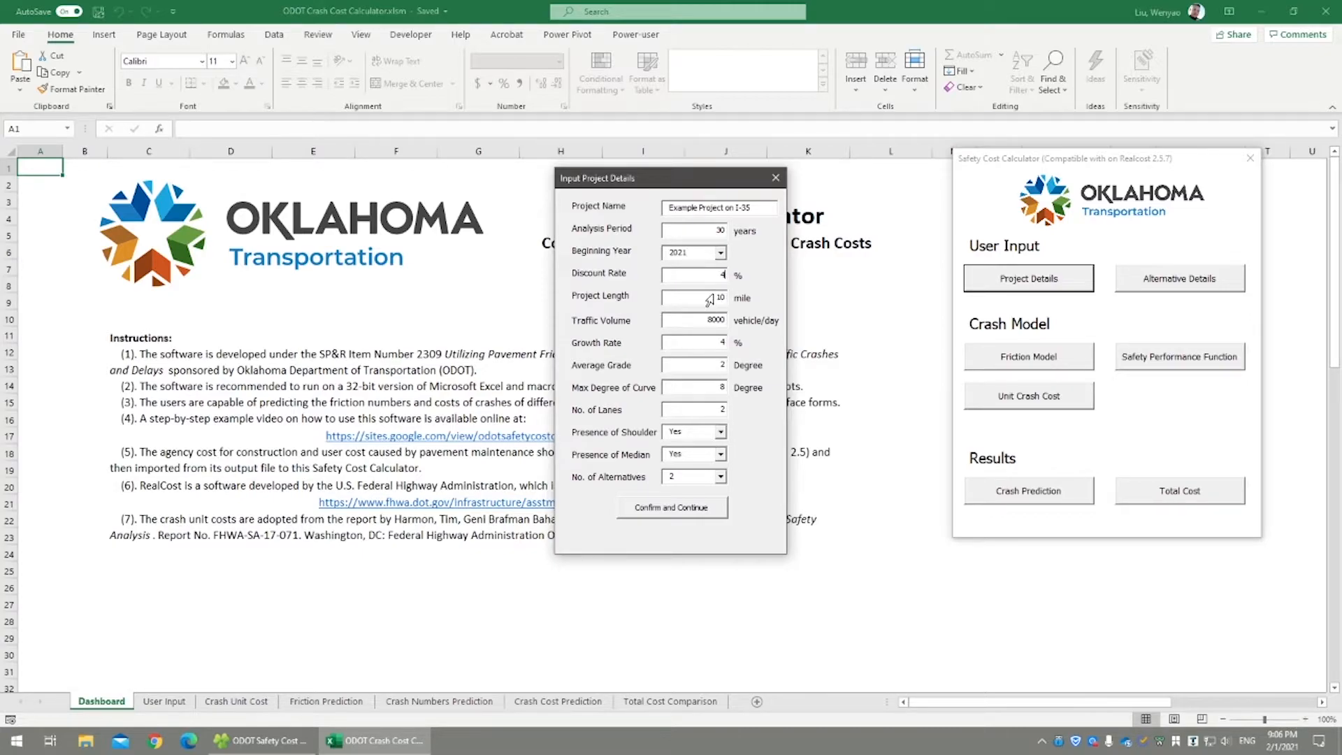
Set the project length to 0.5 mile and the traffic volume to 20000 vehicles per day.
{"action": "left_click", "coordinate": [724, 297]}
{"action": "left_click", "coordinate": [721, 297]}
{"action": "key", "text": "BackSpace"}
{"action": "type", "text": ".5"}
{"action": "double_click", "coordinate": [714, 320]}
{"action": "type", "text": "20000"}
{"action": "double_click", "coordinate": [712, 347]}
{"action": "left_click", "coordinate": [723, 363]}
{"action": "mouse_move", "coordinate": [632, 394]}
Choose Yes for presence of shoulder and median, set the number of alternatives to 3, and confirm the project details.
{"action": "left_click", "coordinate": [721, 432]}
{"action": "left_click", "coordinate": [709, 446]}
{"action": "left_click", "coordinate": [721, 455]}
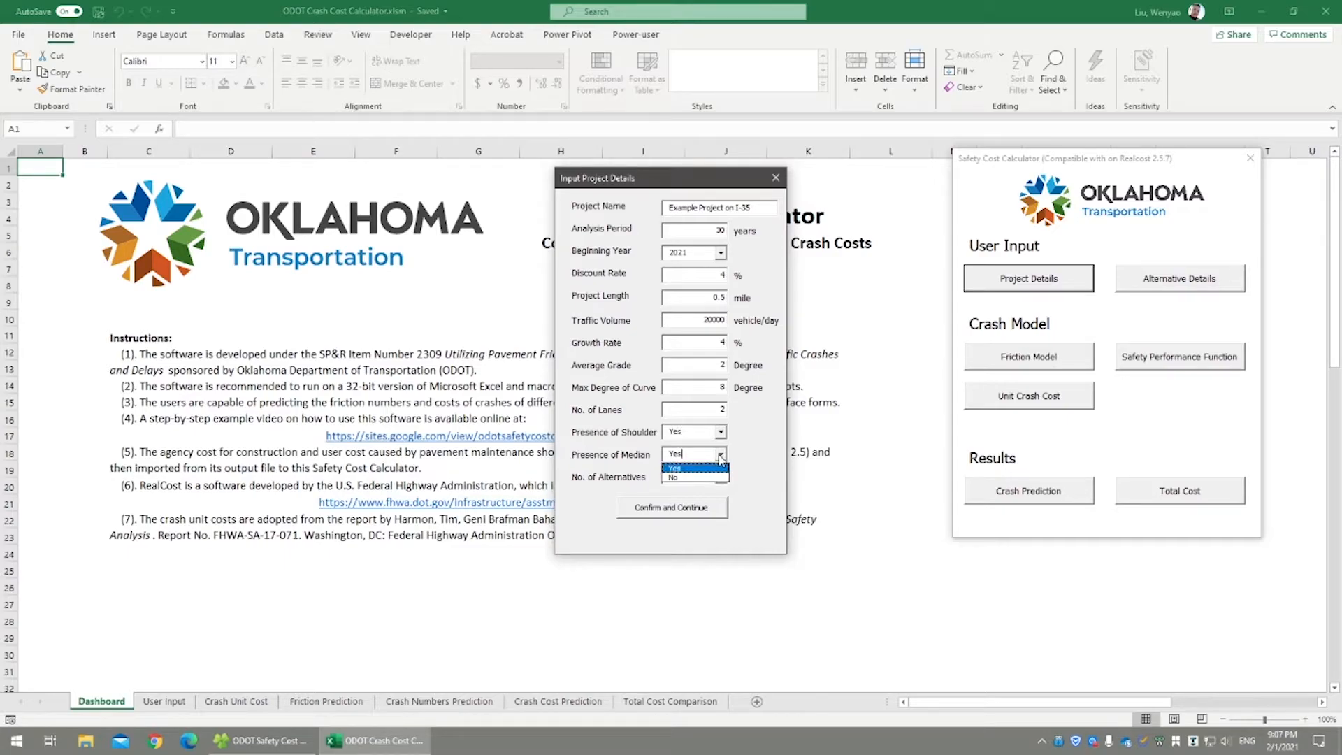
{"action": "left_click", "coordinate": [710, 468]}
{"action": "left_click", "coordinate": [721, 477]}
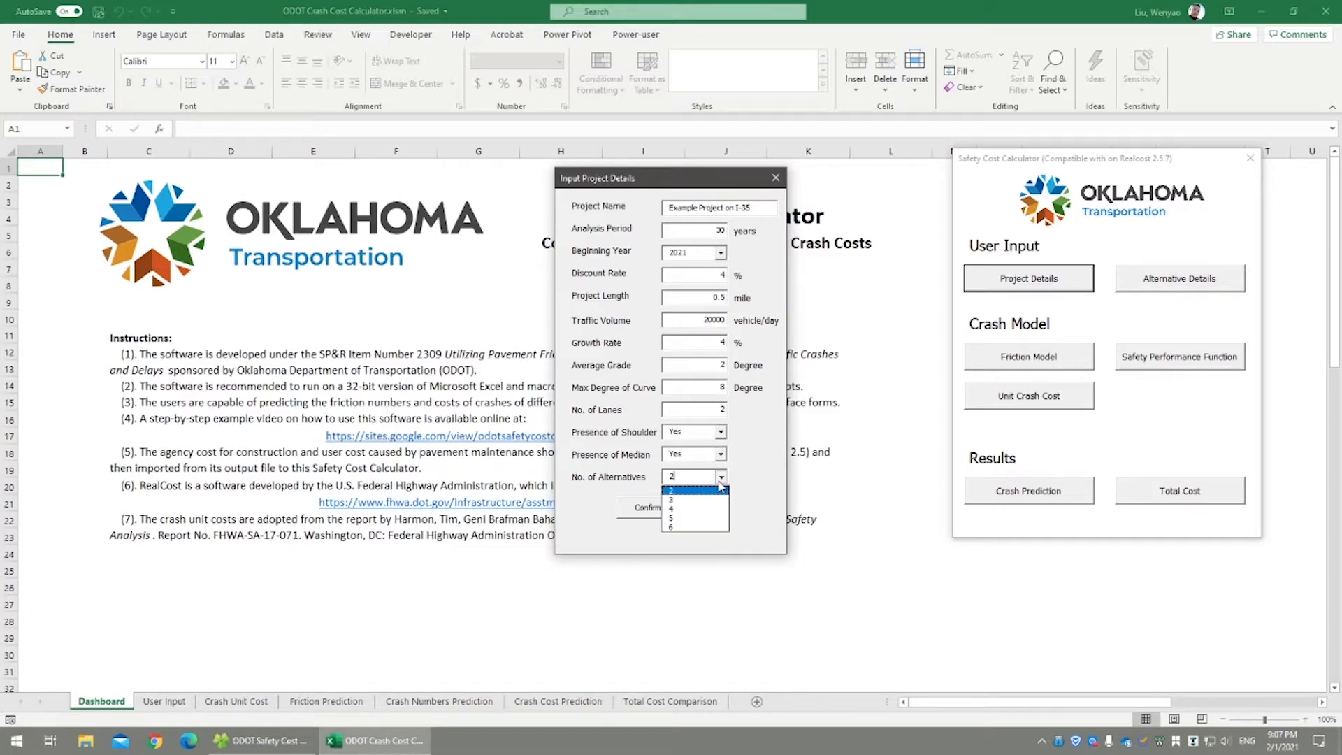
{"action": "left_click", "coordinate": [699, 502]}
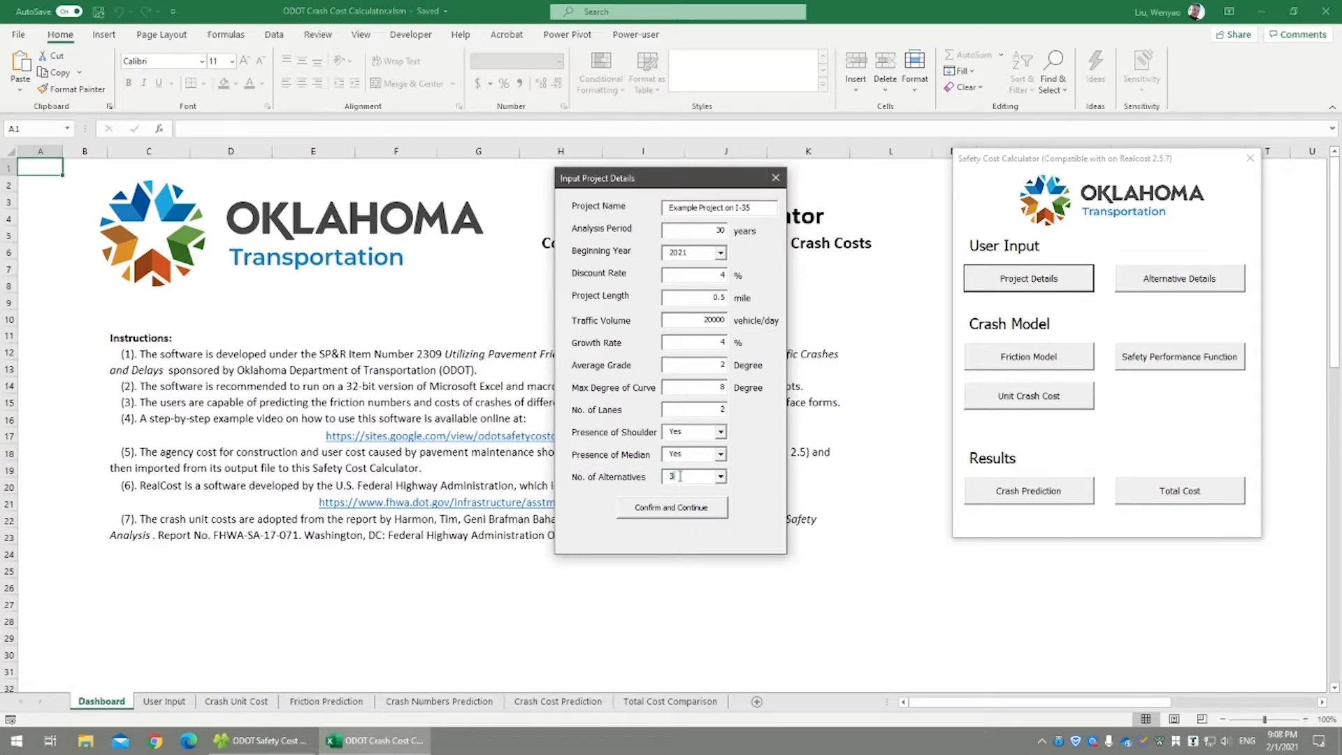
{"action": "left_click", "coordinate": [714, 508]}
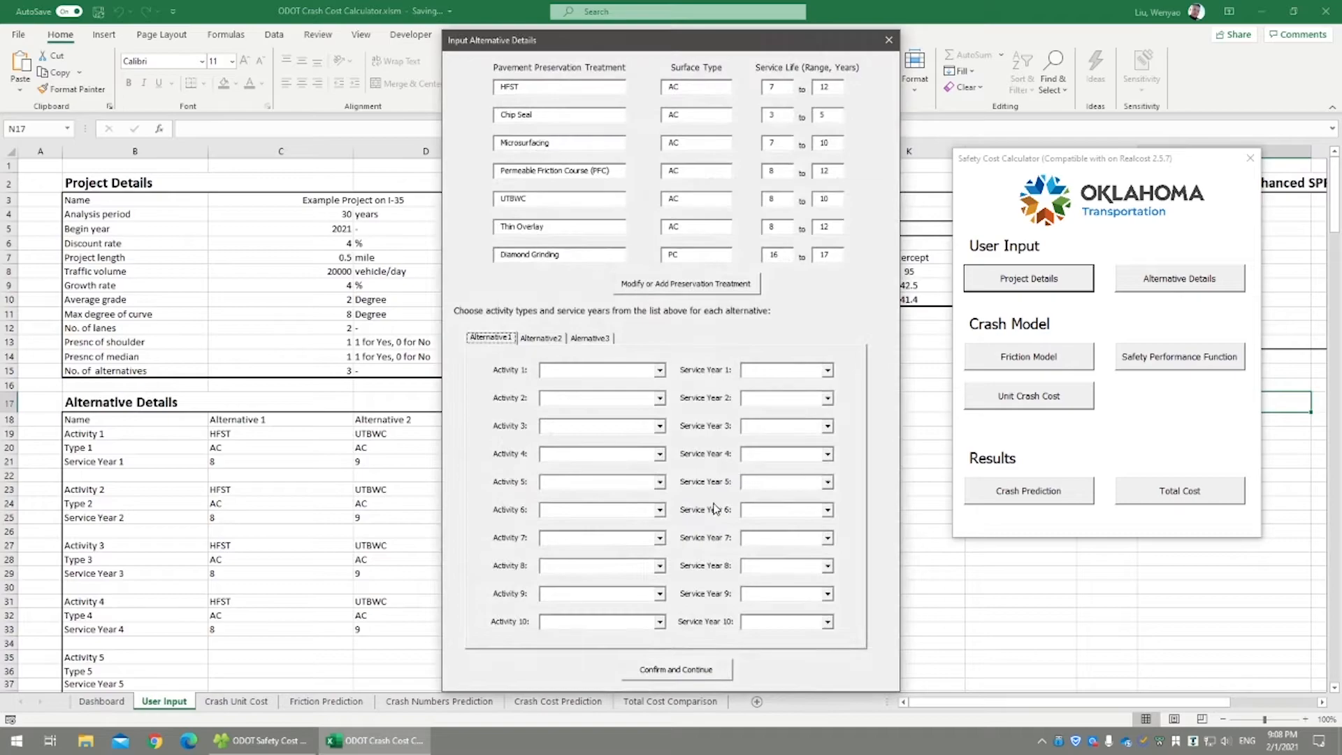
Look at the options for adding and deleting preservation treatments, and confirm the treatment list as it stands.
{"action": "left_click", "coordinate": [679, 285]}
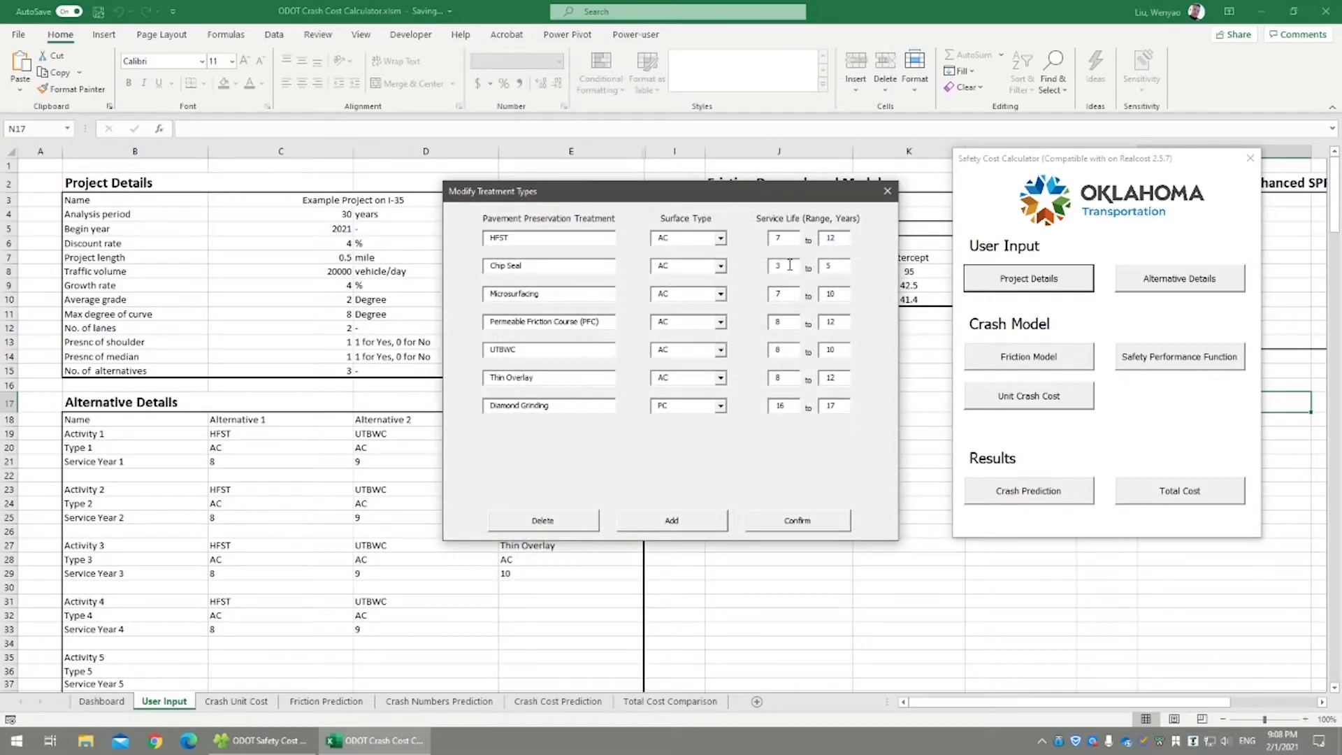
{"action": "left_click", "coordinate": [666, 517]}
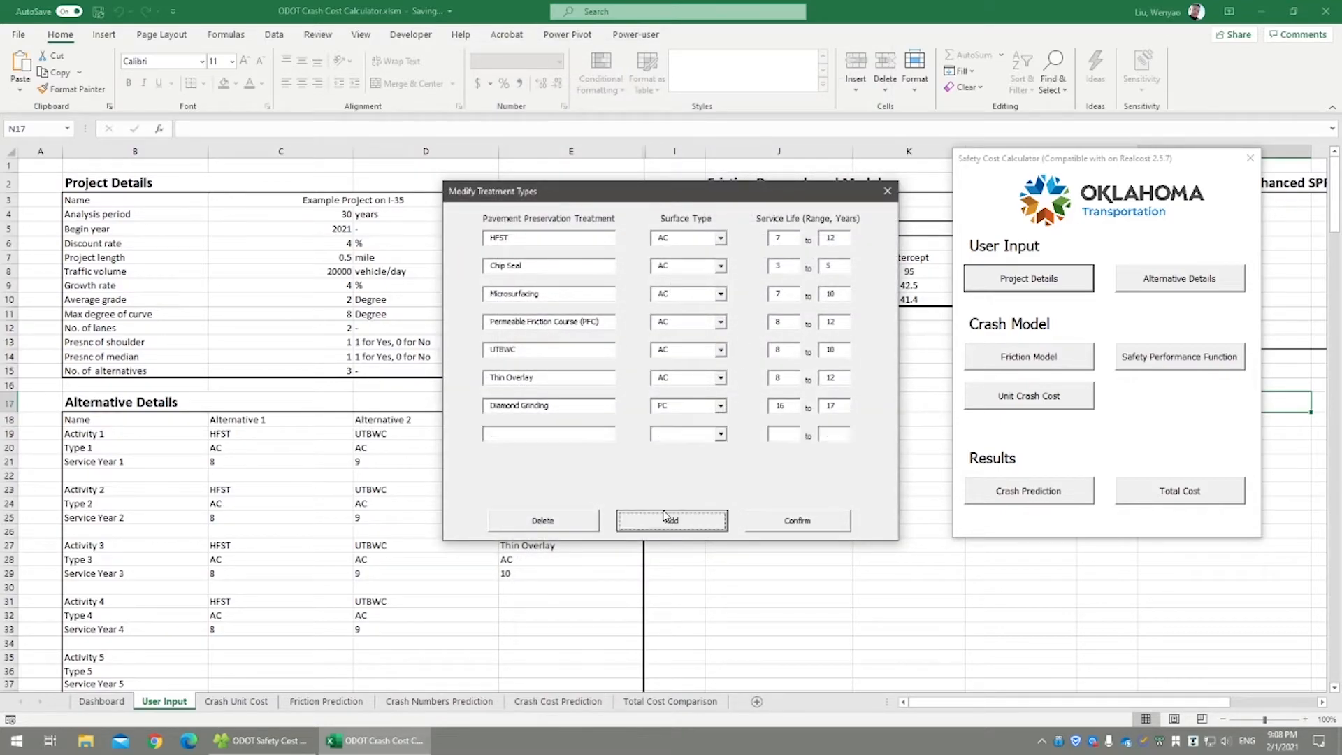
{"action": "left_click", "coordinate": [575, 524]}
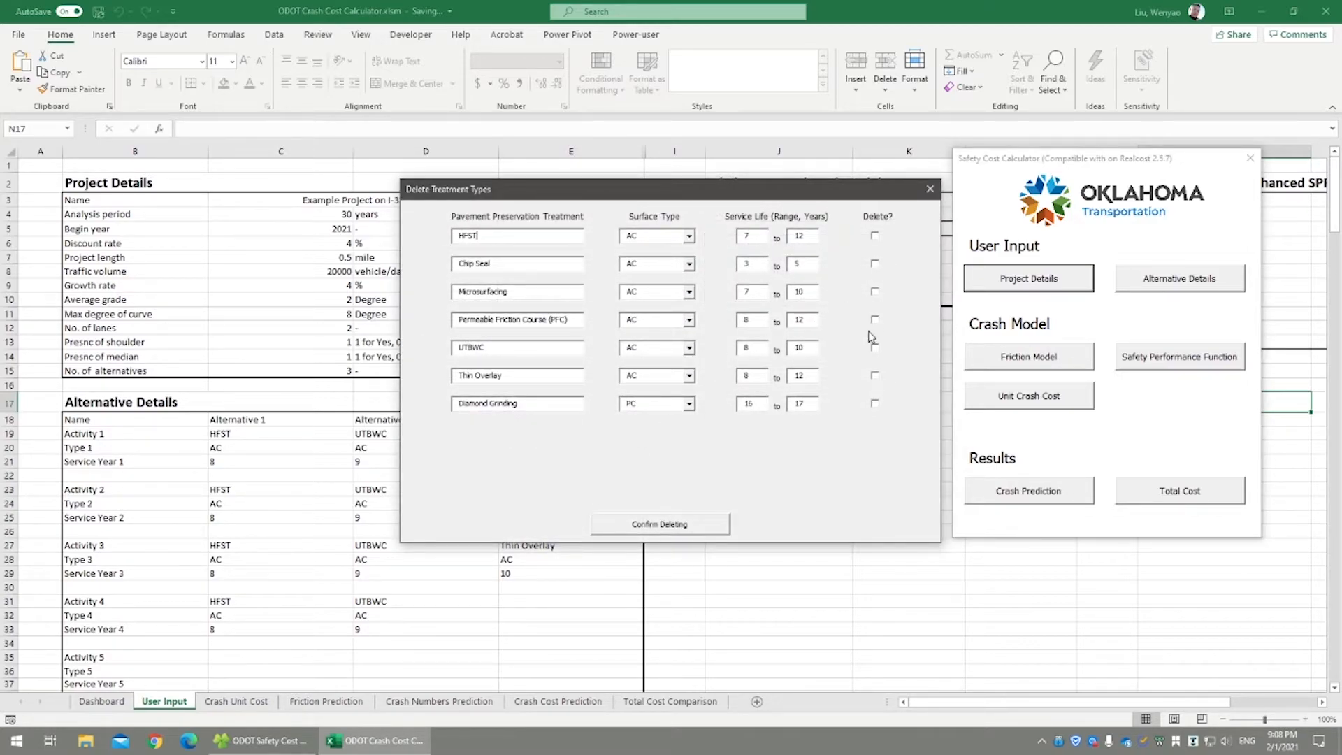
{"action": "left_click", "coordinate": [705, 525]}
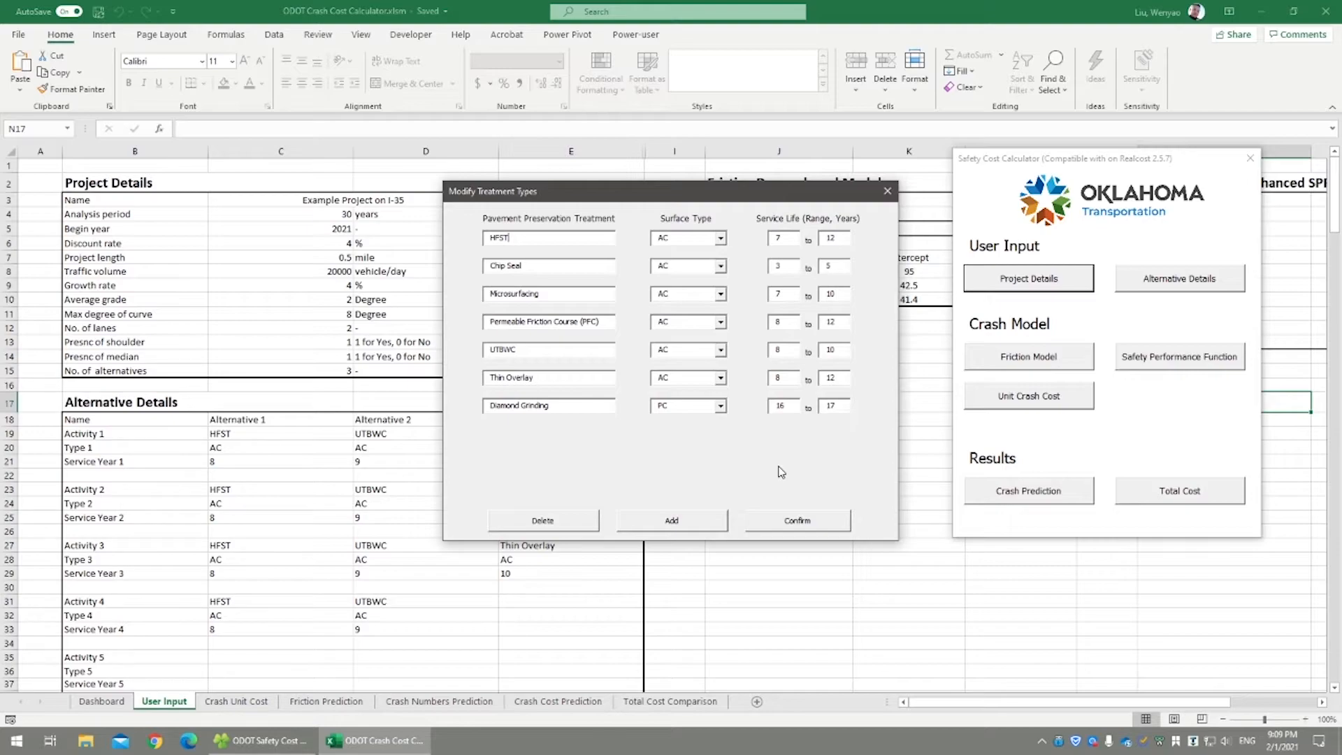
{"action": "left_click", "coordinate": [797, 520]}
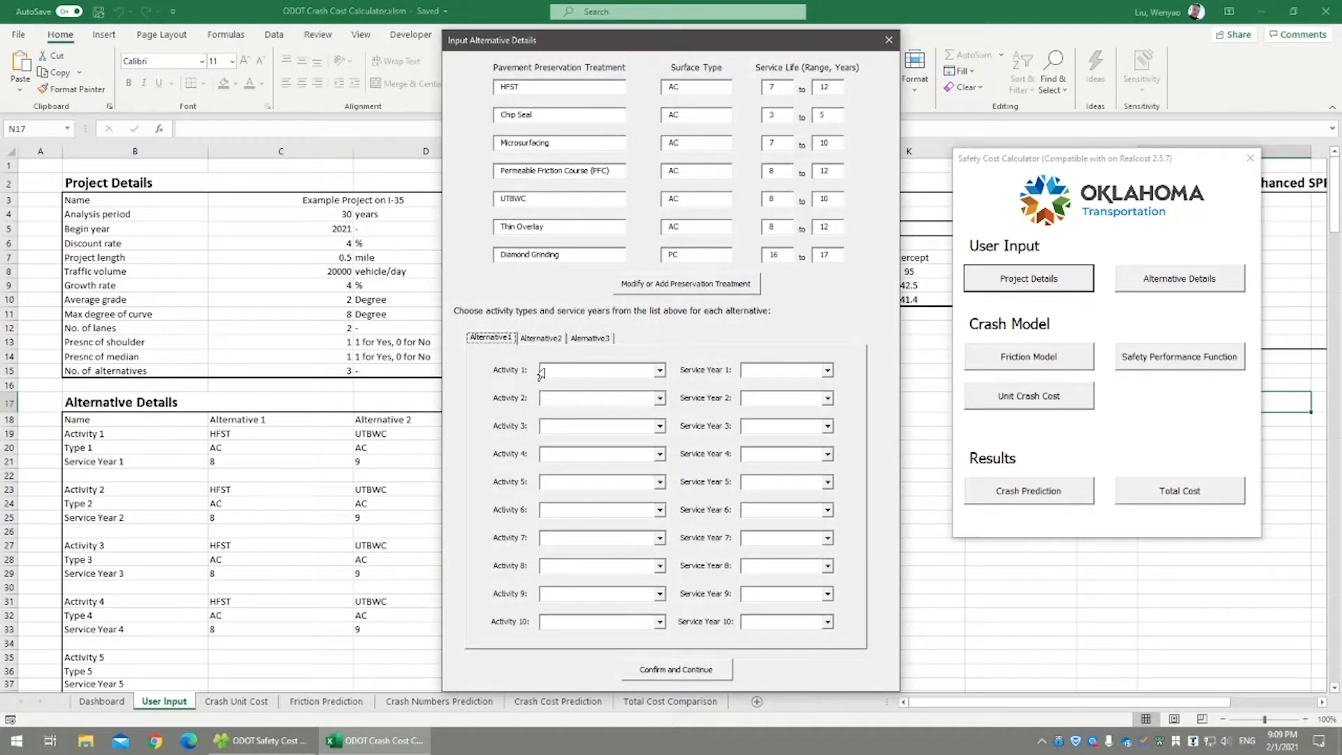
Assign HFST with a service year of 8 to the activities of Alternative 1.
{"action": "left_click", "coordinate": [542, 373]}
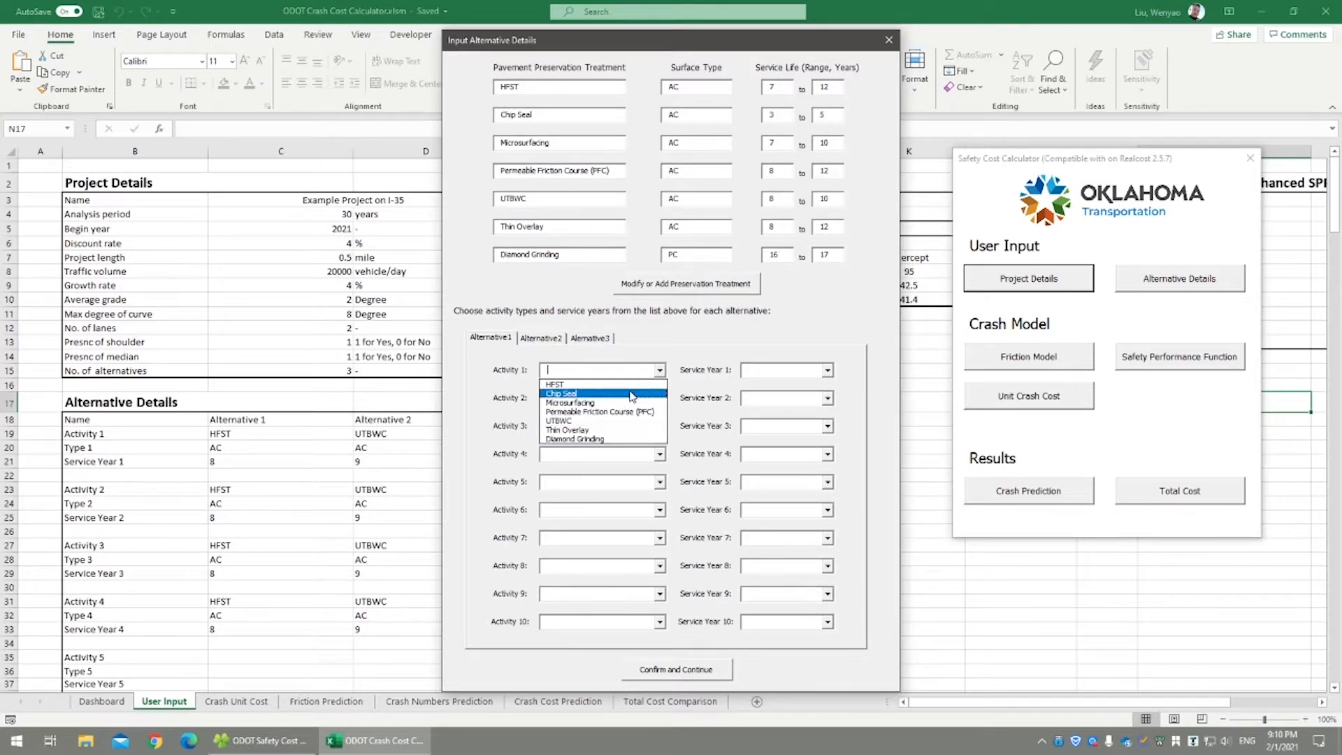
{"action": "left_click", "coordinate": [602, 385]}
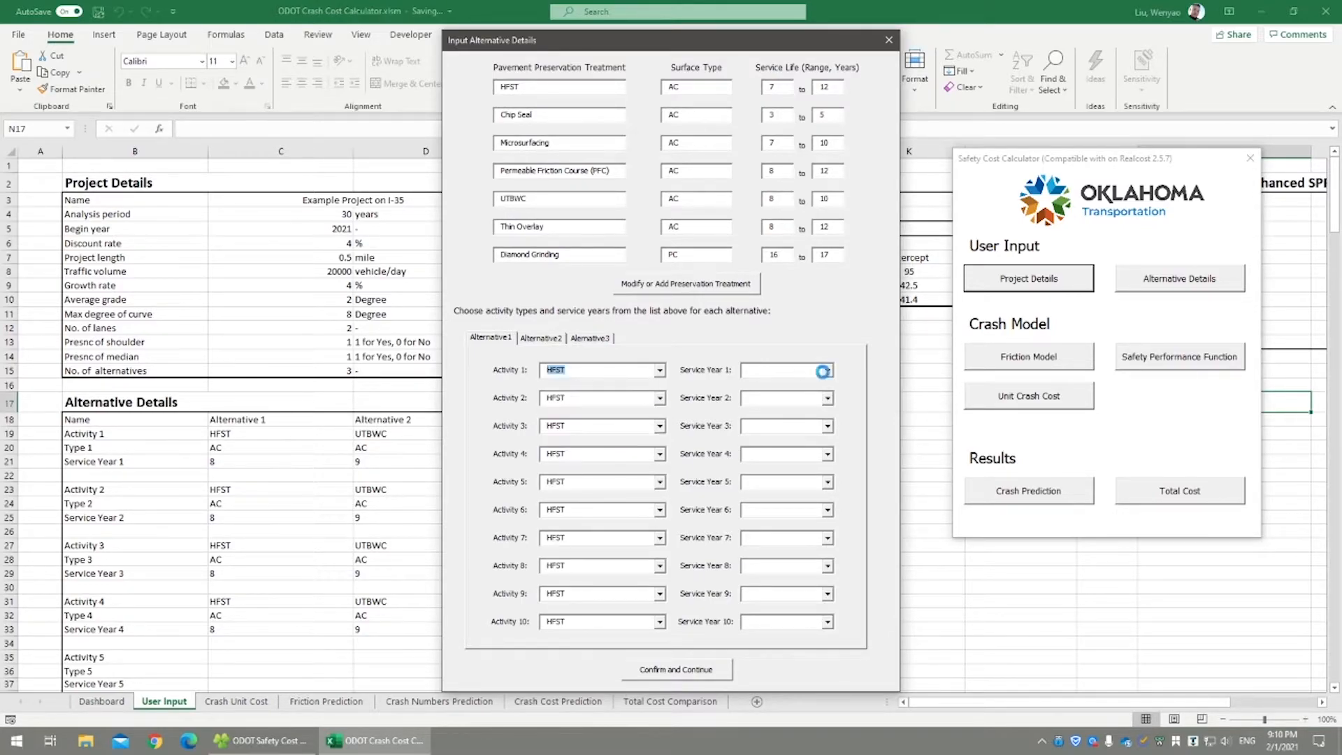
{"action": "left_click", "coordinate": [827, 370]}
{"action": "left_click", "coordinate": [766, 395]}
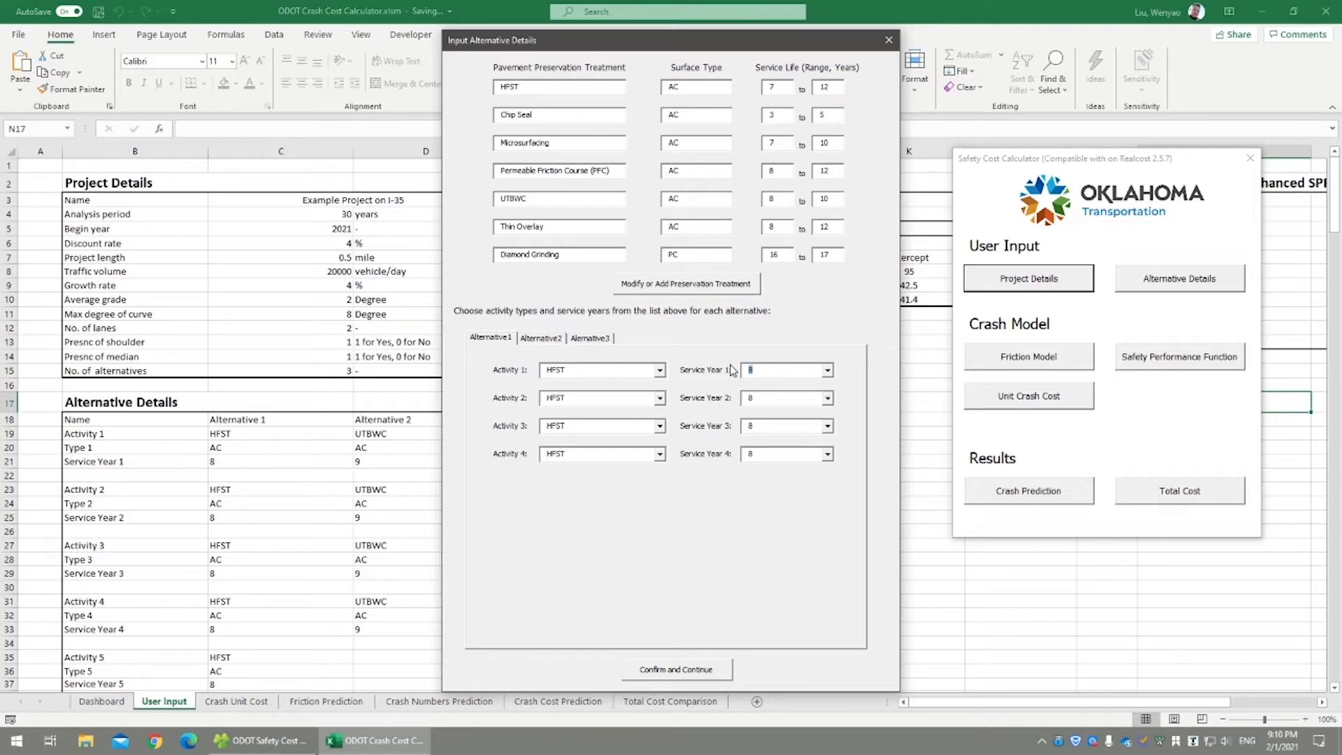
Assign UTBWC with a service year of 9 to the activities of Alternative 2.
{"action": "left_click", "coordinate": [548, 340]}
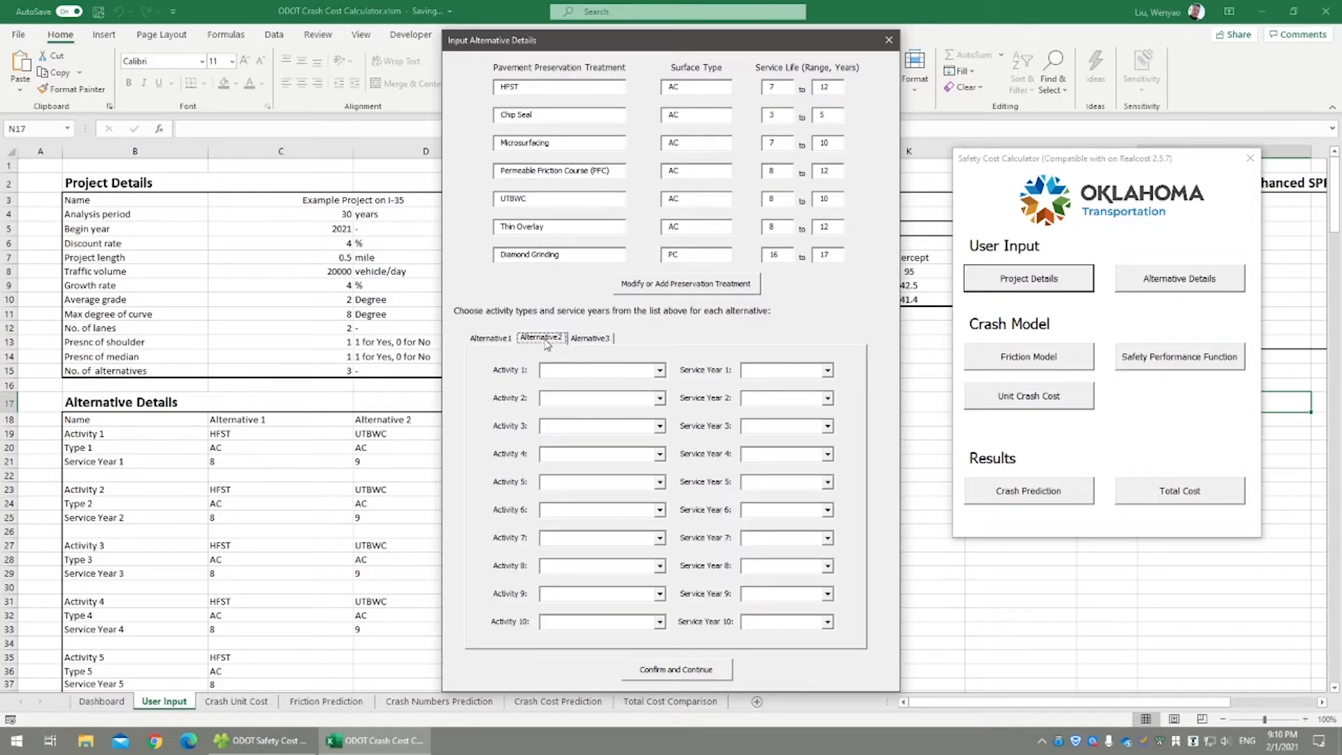
{"action": "left_click", "coordinate": [661, 372]}
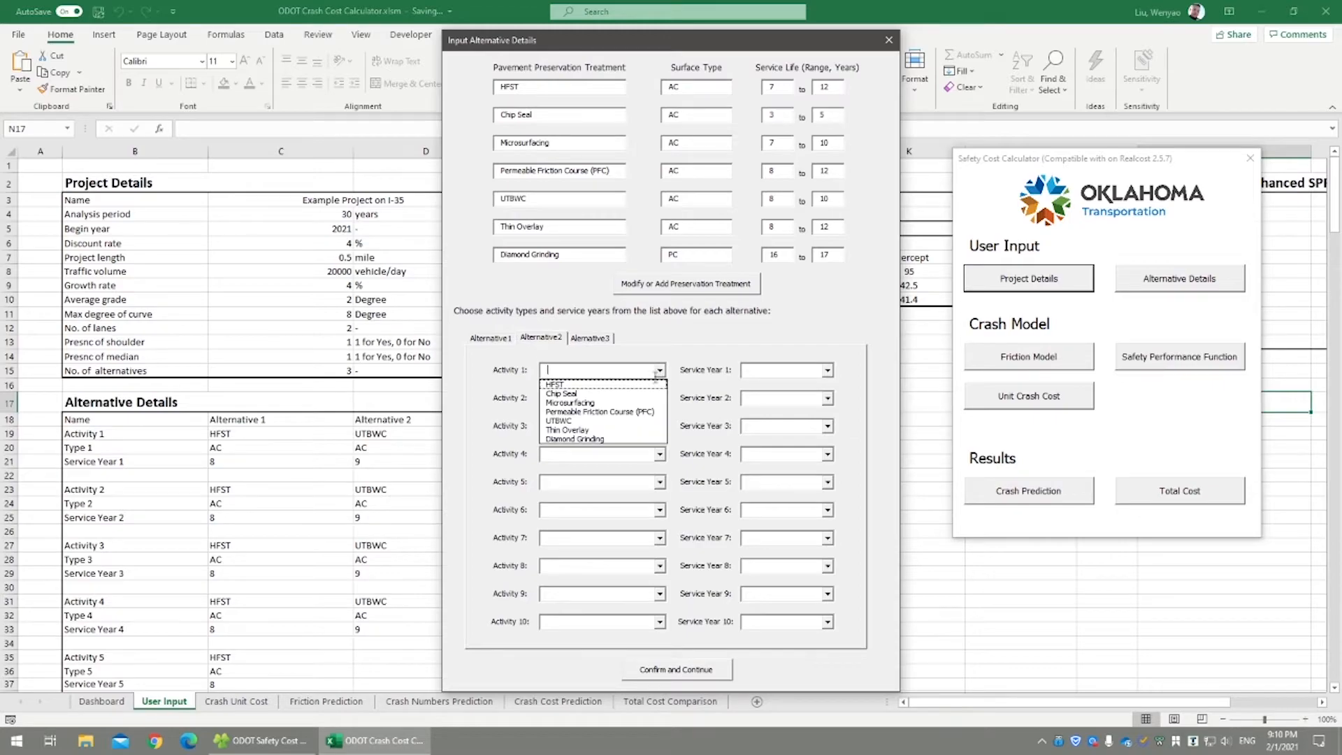
{"action": "left_click", "coordinate": [600, 425]}
{"action": "left_click", "coordinate": [827, 370]}
{"action": "left_click", "coordinate": [790, 397]}
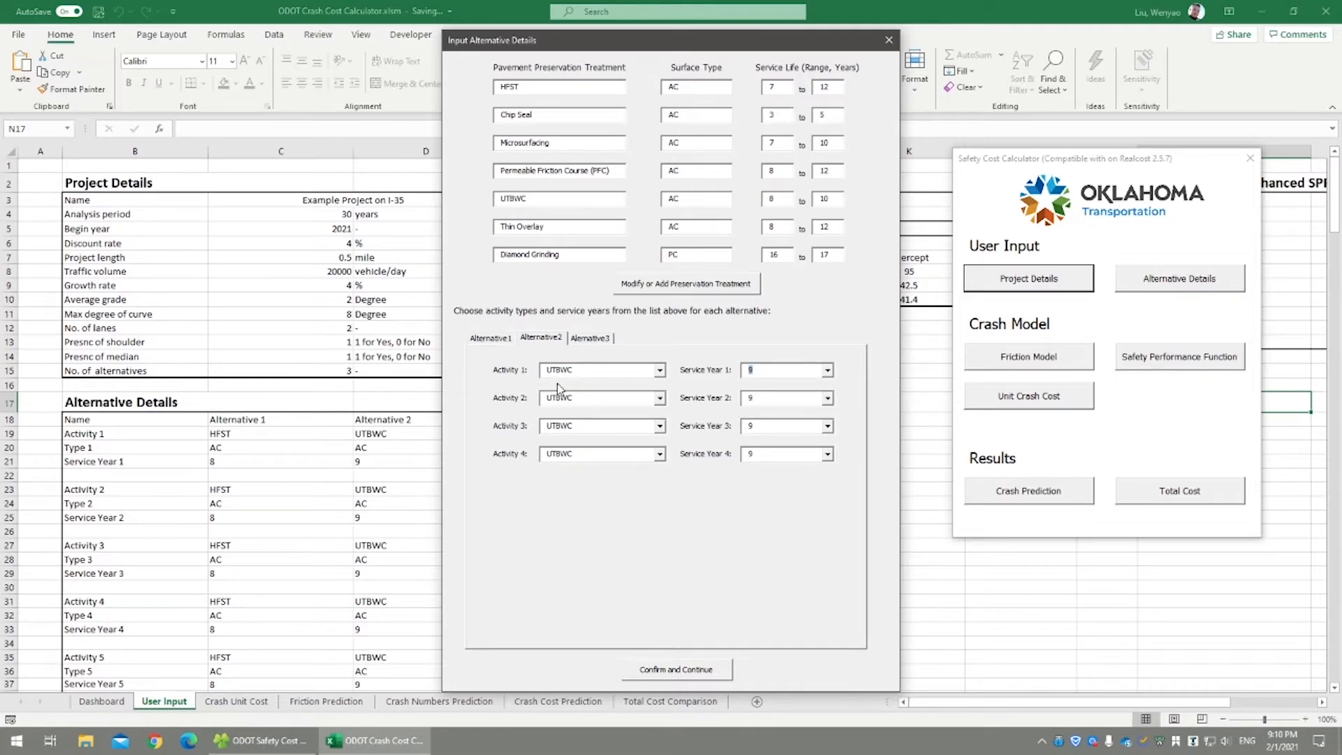
Assign Thin Overlay with a service year of 10 to Alternative 3 and confirm the alternative details.
{"action": "left_click", "coordinate": [597, 340]}
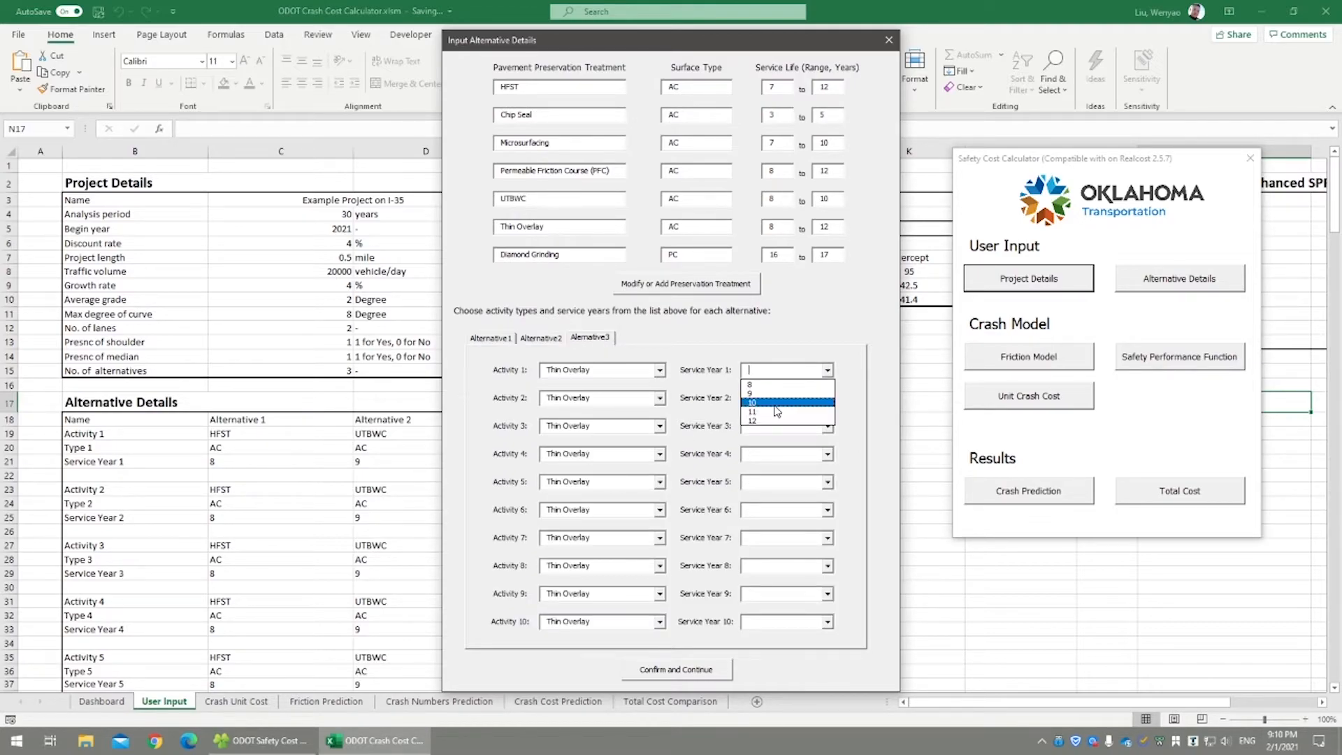
{"action": "left_click", "coordinate": [774, 402]}
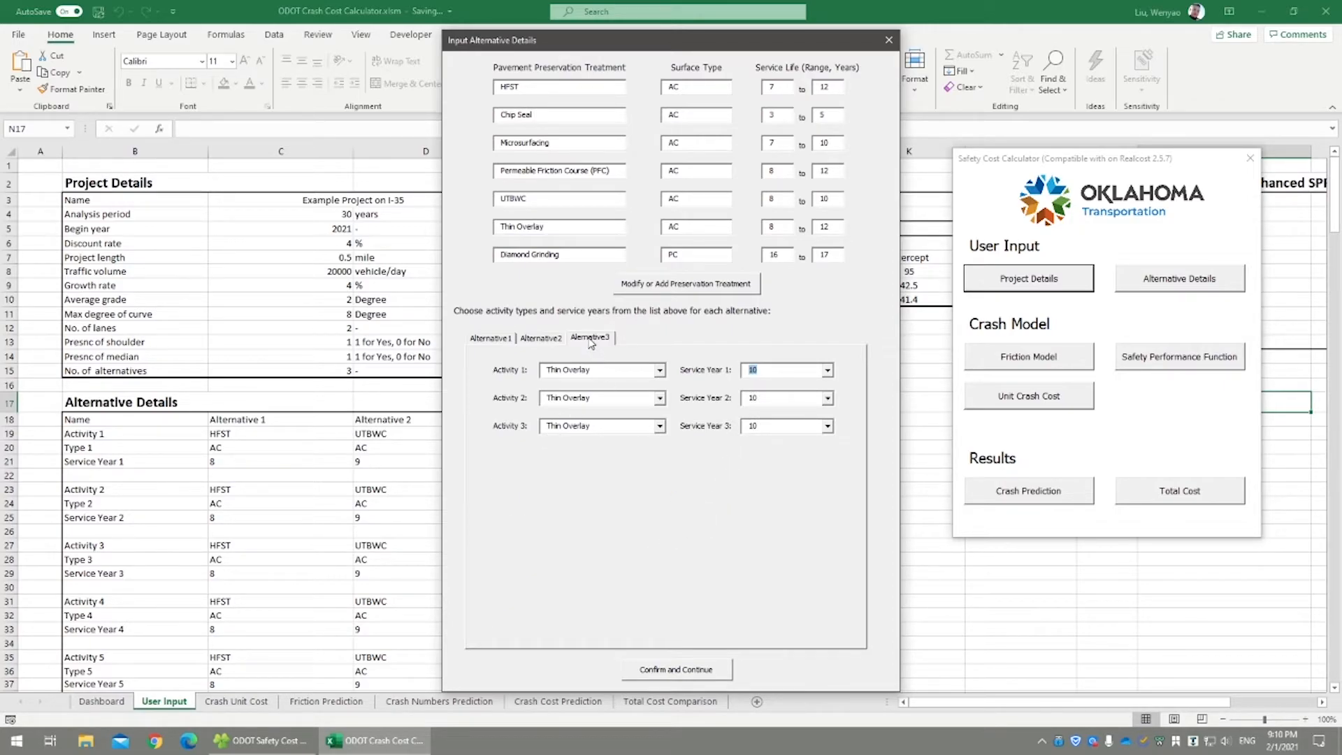
{"action": "left_click", "coordinate": [676, 669]}
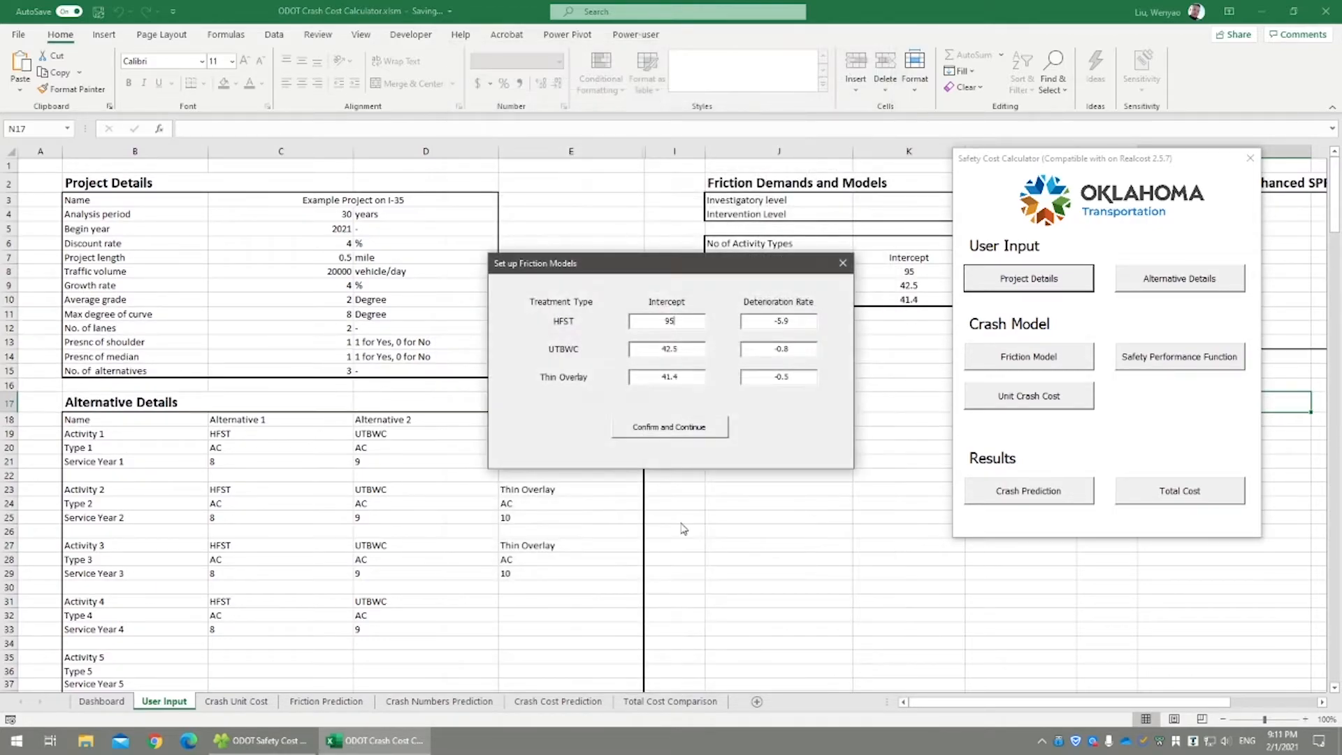
Accept the default friction models and the default safety performance function coefficients.
{"action": "left_click", "coordinate": [693, 317]}
{"action": "left_click", "coordinate": [687, 428]}
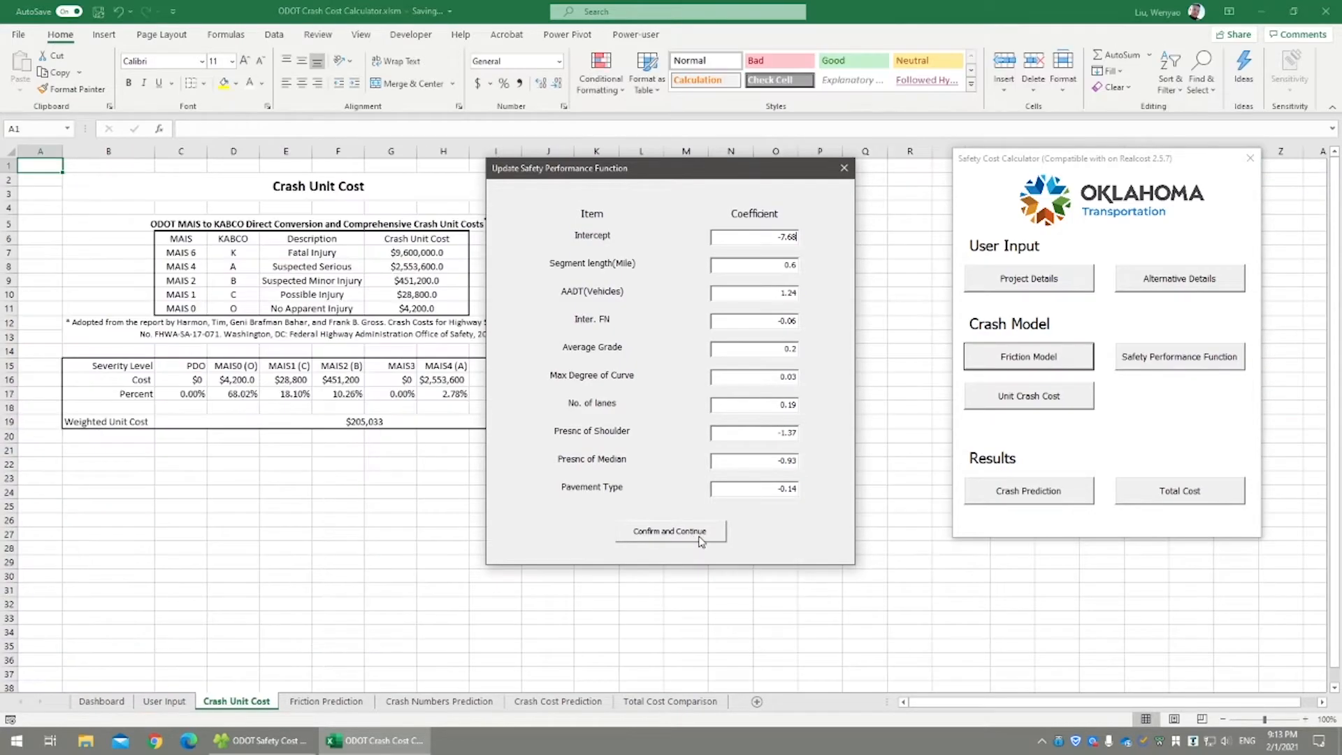
{"action": "left_click", "coordinate": [701, 540]}
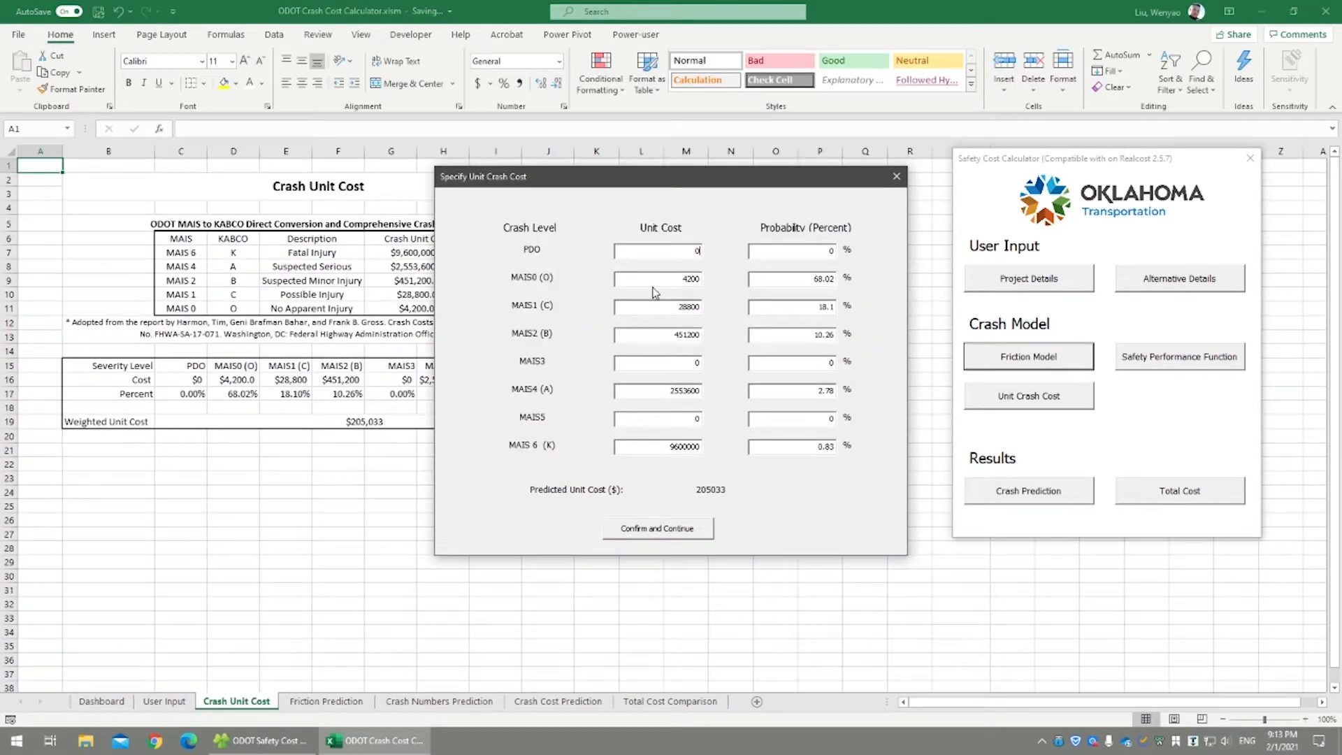
Check the MAIS0 (O) unit cost, probability and crash level description, and confirm the default unit crash costs.
{"action": "double_click", "coordinate": [676, 283]}
{"action": "double_click", "coordinate": [804, 281]}
{"action": "mouse_move", "coordinate": [553, 278]}
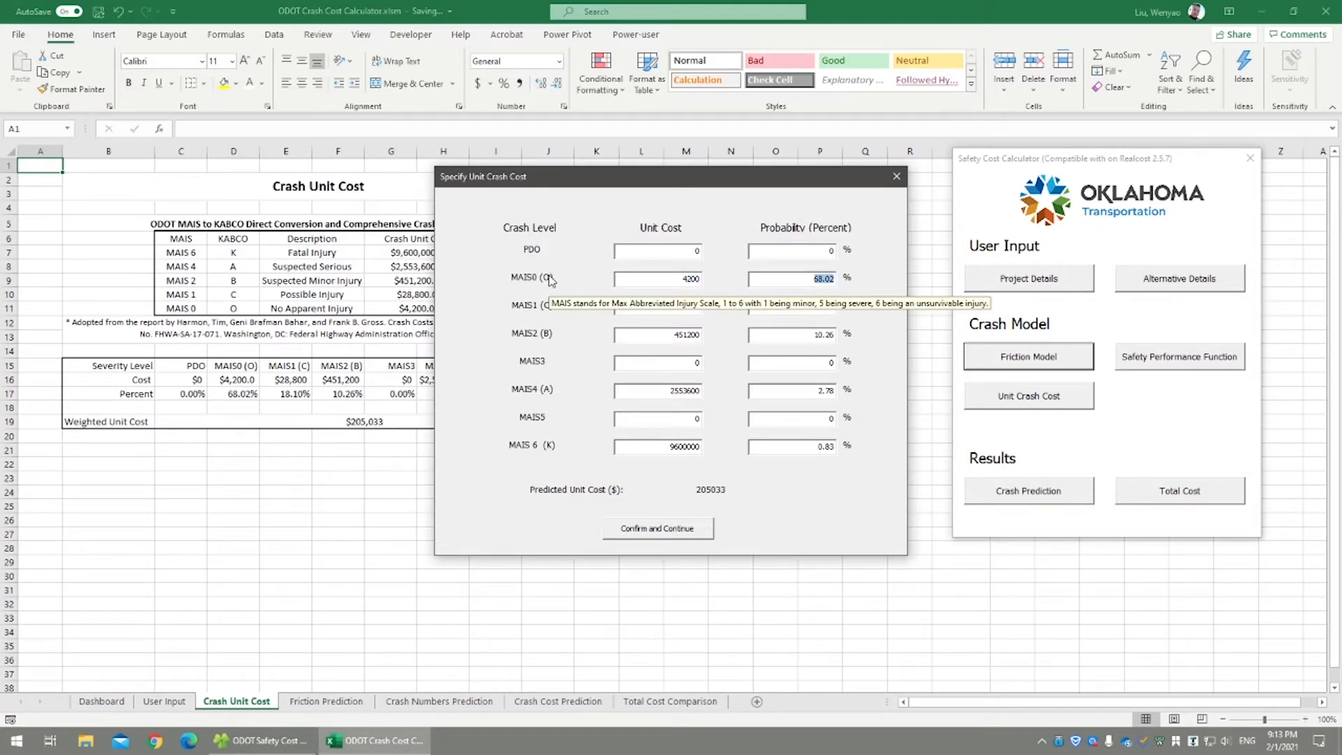
{"action": "mouse_move", "coordinate": [568, 233]}
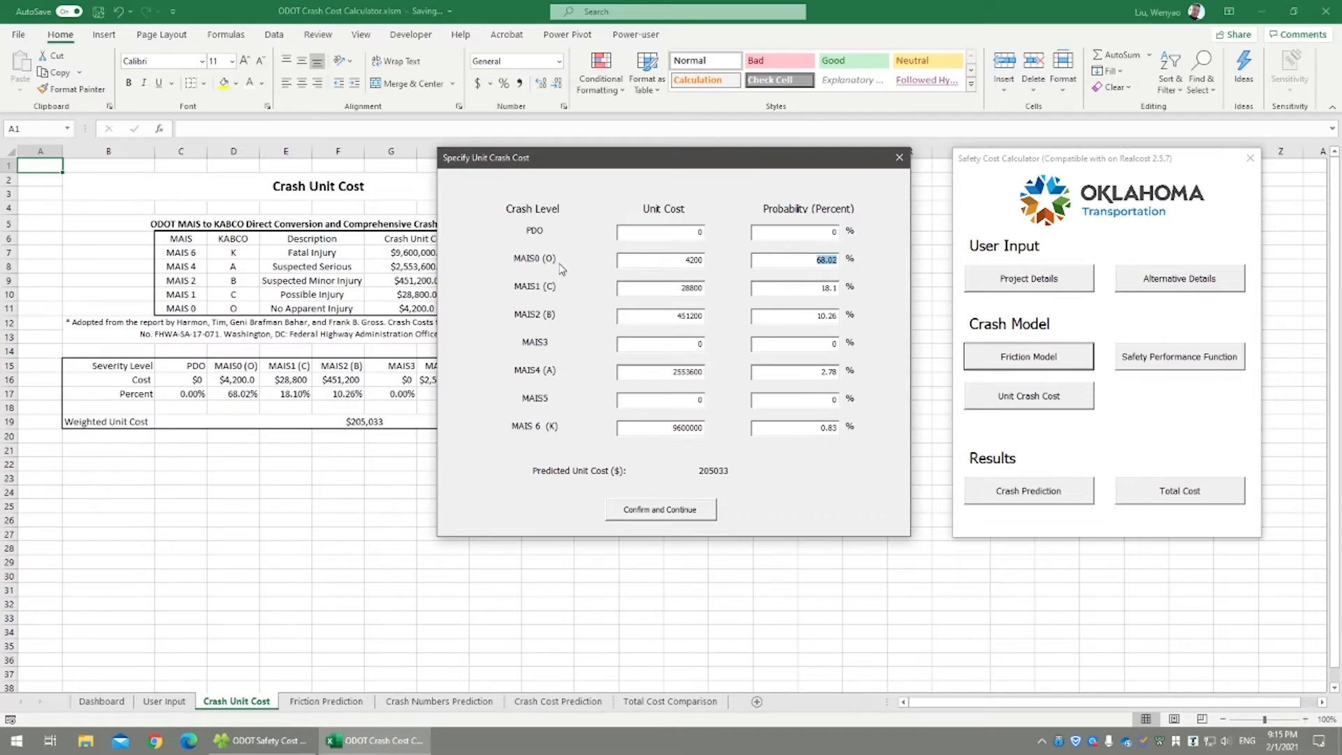
{"action": "mouse_move", "coordinate": [562, 269]}
{"action": "left_click", "coordinate": [721, 509]}
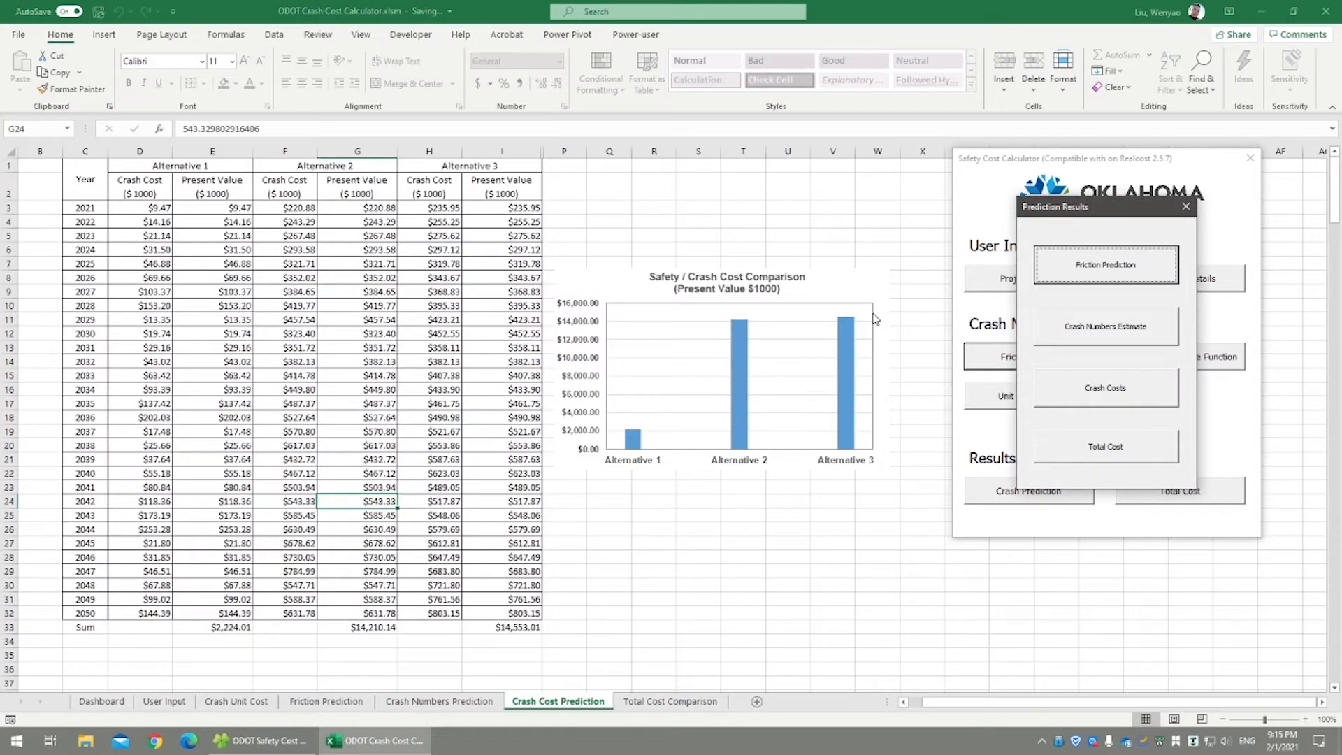
View the friction, crash number and crash cost predictions, and bring up the total cost import and view options.
{"action": "left_click", "coordinate": [1120, 268]}
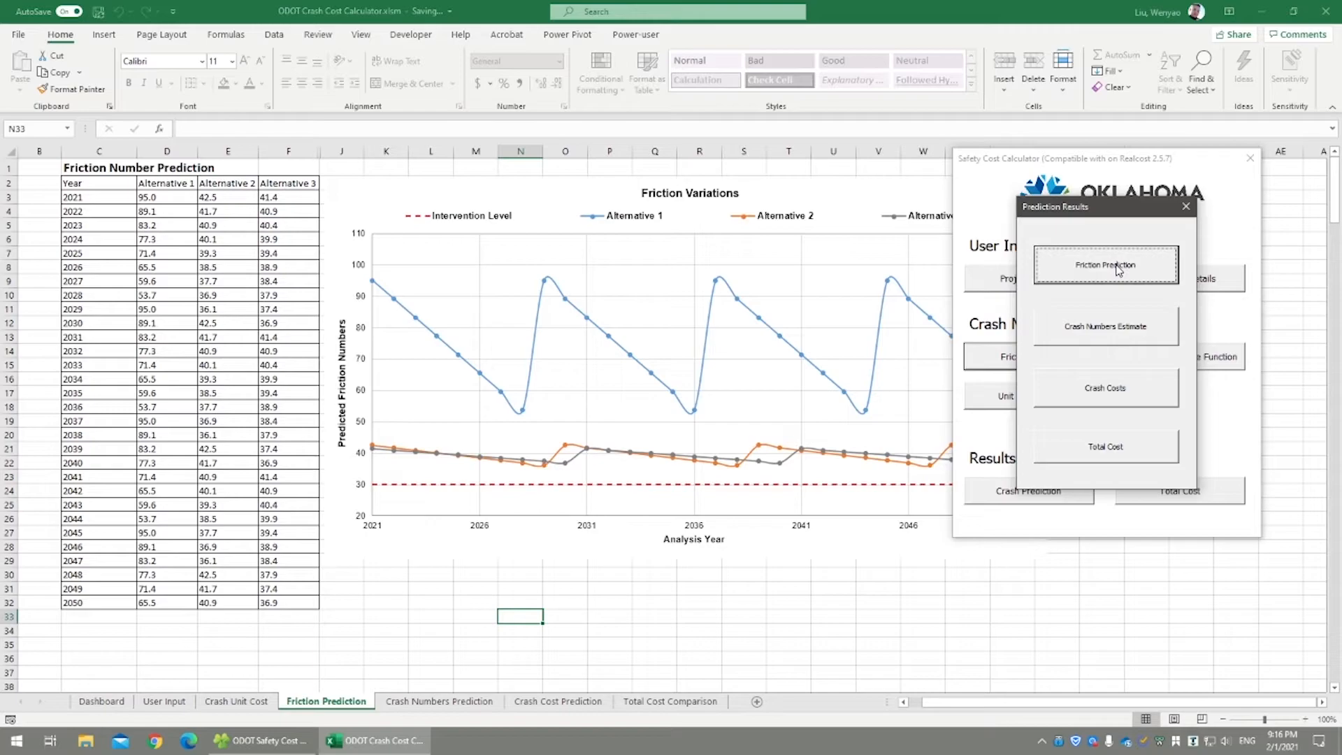
{"action": "left_click", "coordinate": [1105, 340]}
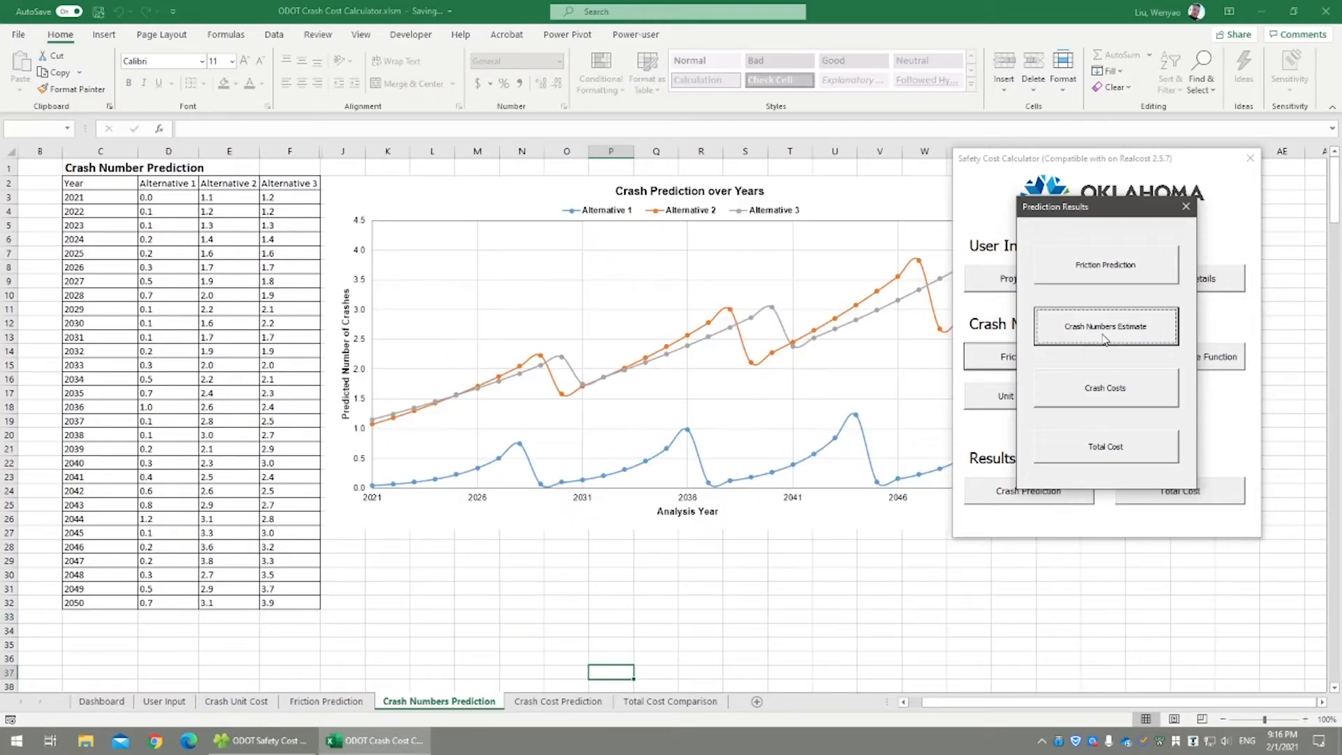
{"action": "left_click", "coordinate": [1101, 402]}
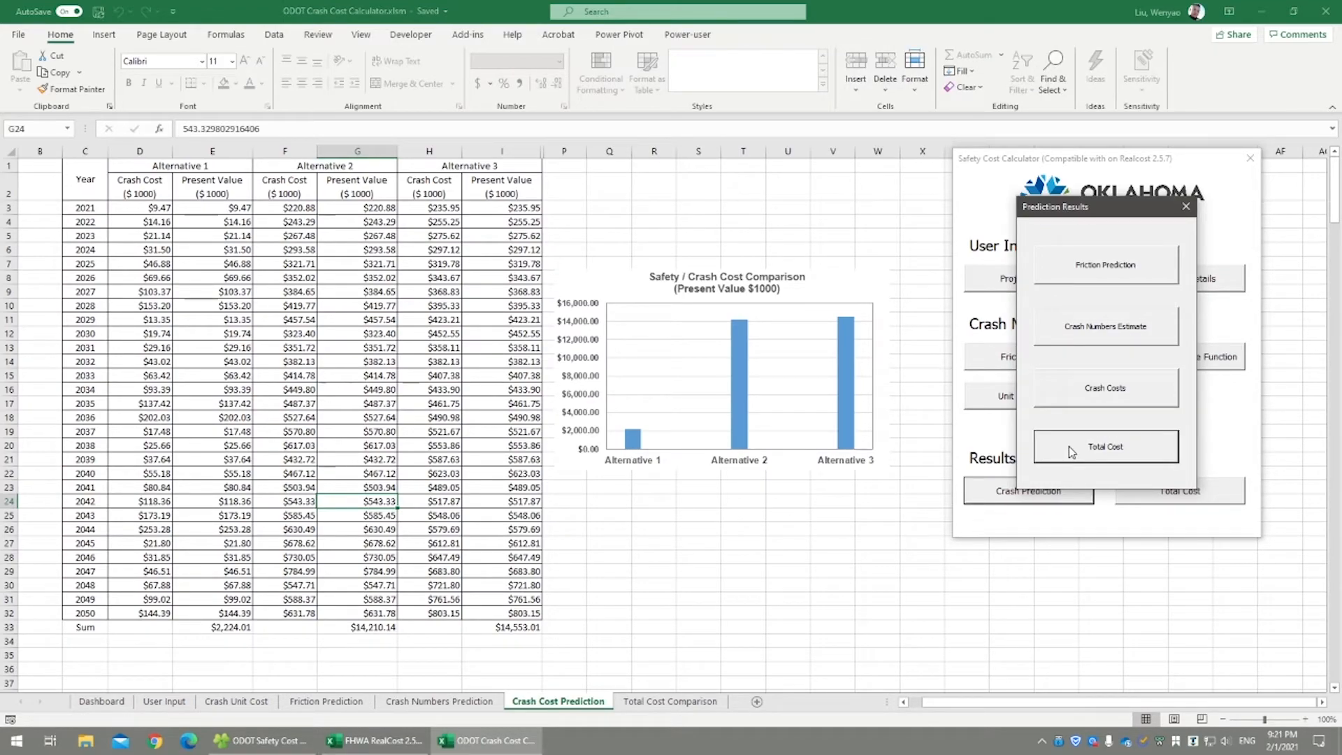
{"action": "left_click", "coordinate": [1069, 447]}
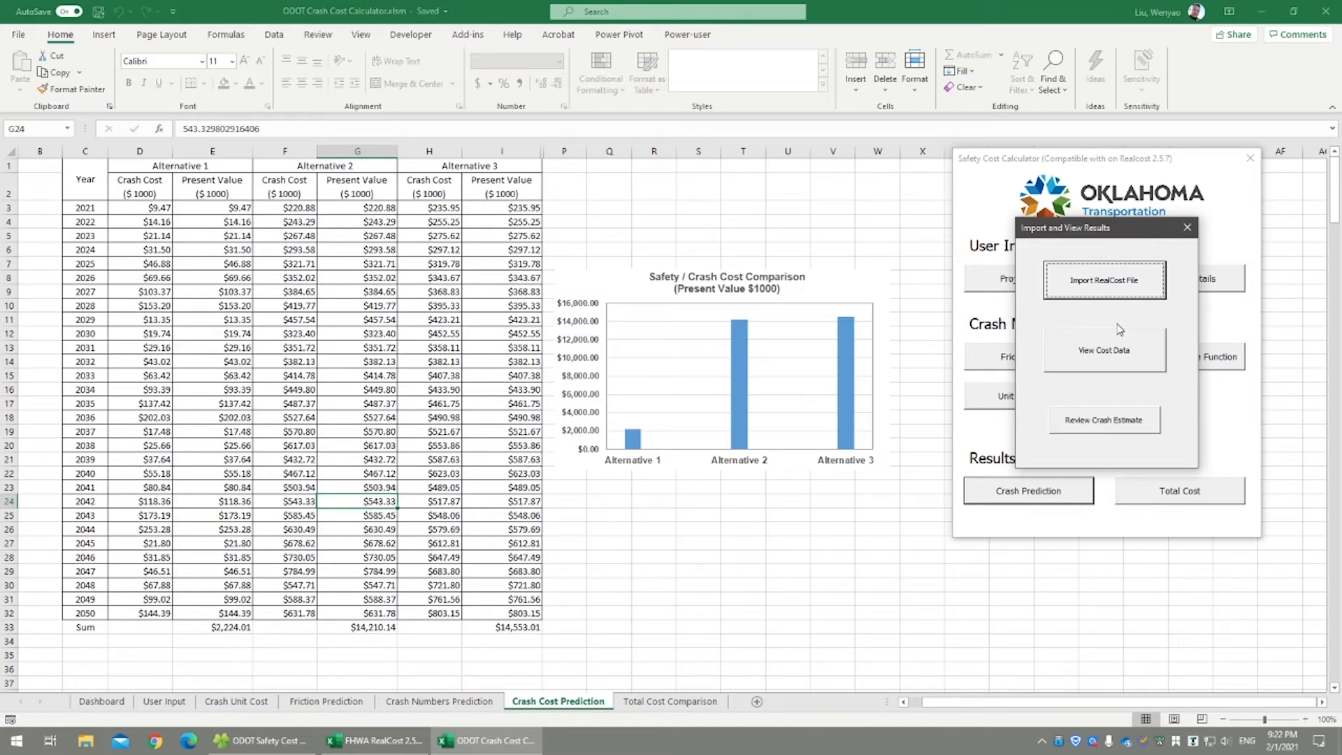
Open FHWA RealCost 2.5.xlsm from the ODOT Safety Cost Calculator folder and go to the worksheet of its deterministic results.
{"action": "left_click", "coordinate": [788, 543]}
{"action": "left_click", "coordinate": [292, 739]}
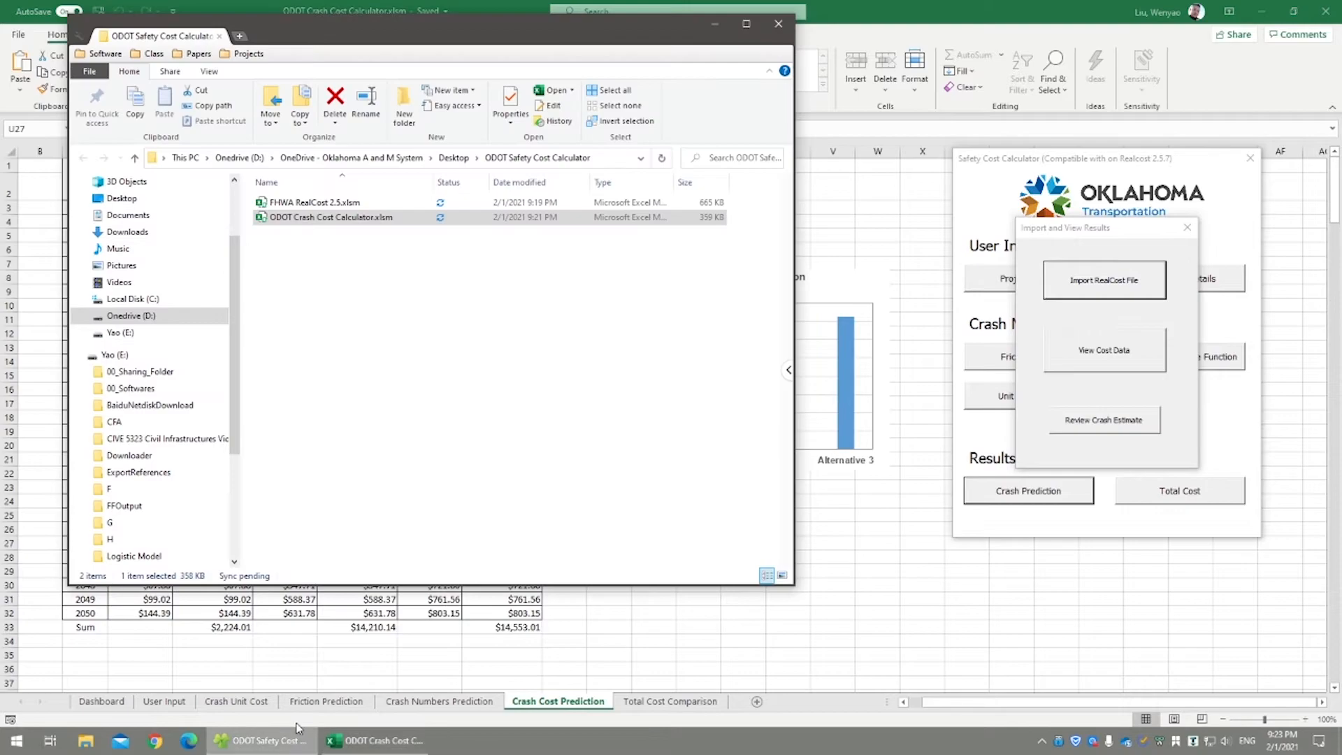
{"action": "double_click", "coordinate": [346, 202]}
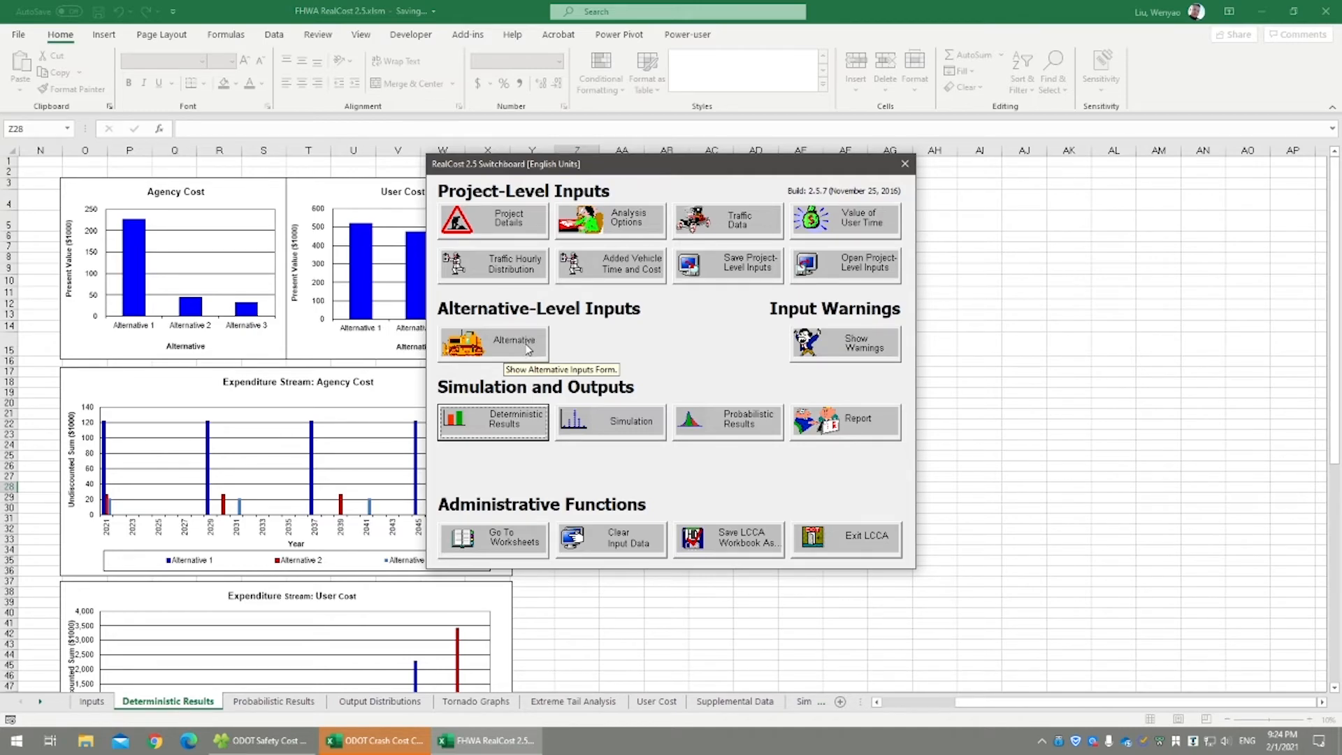
{"action": "left_click", "coordinate": [525, 424]}
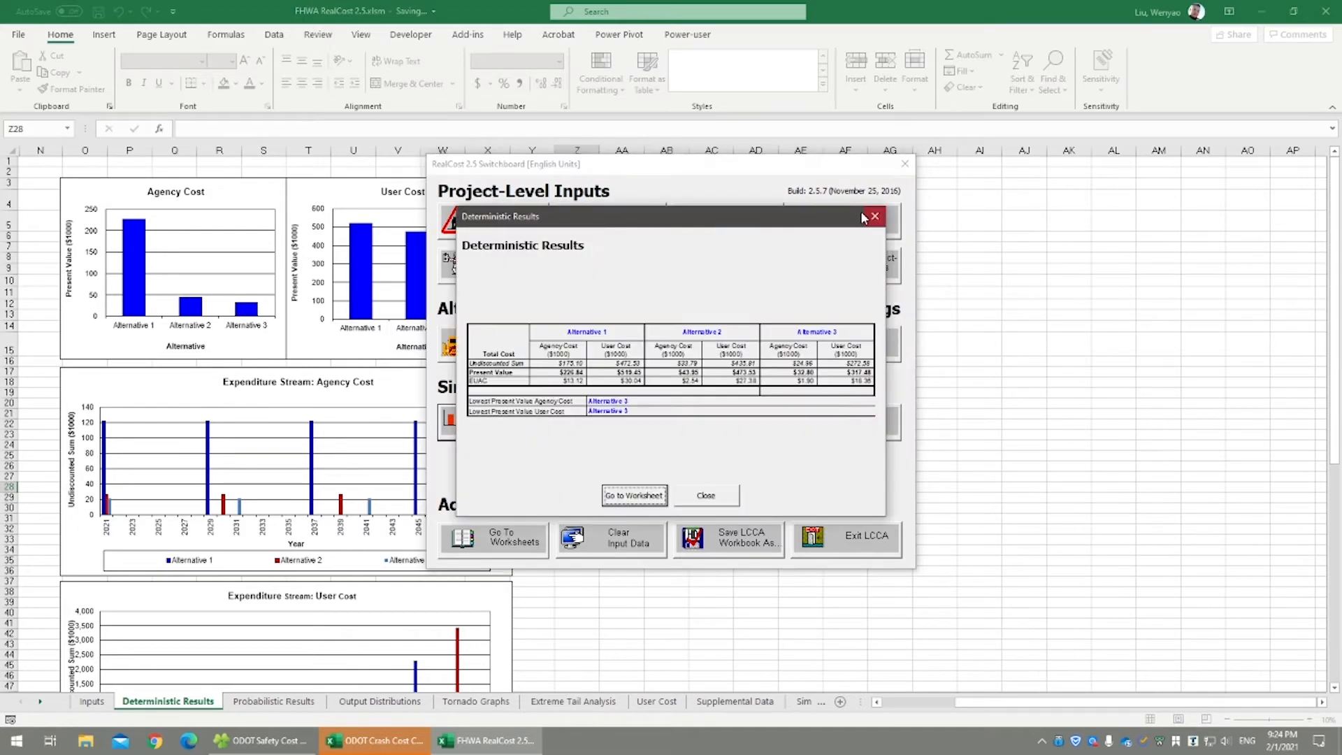
{"action": "left_click", "coordinate": [646, 498]}
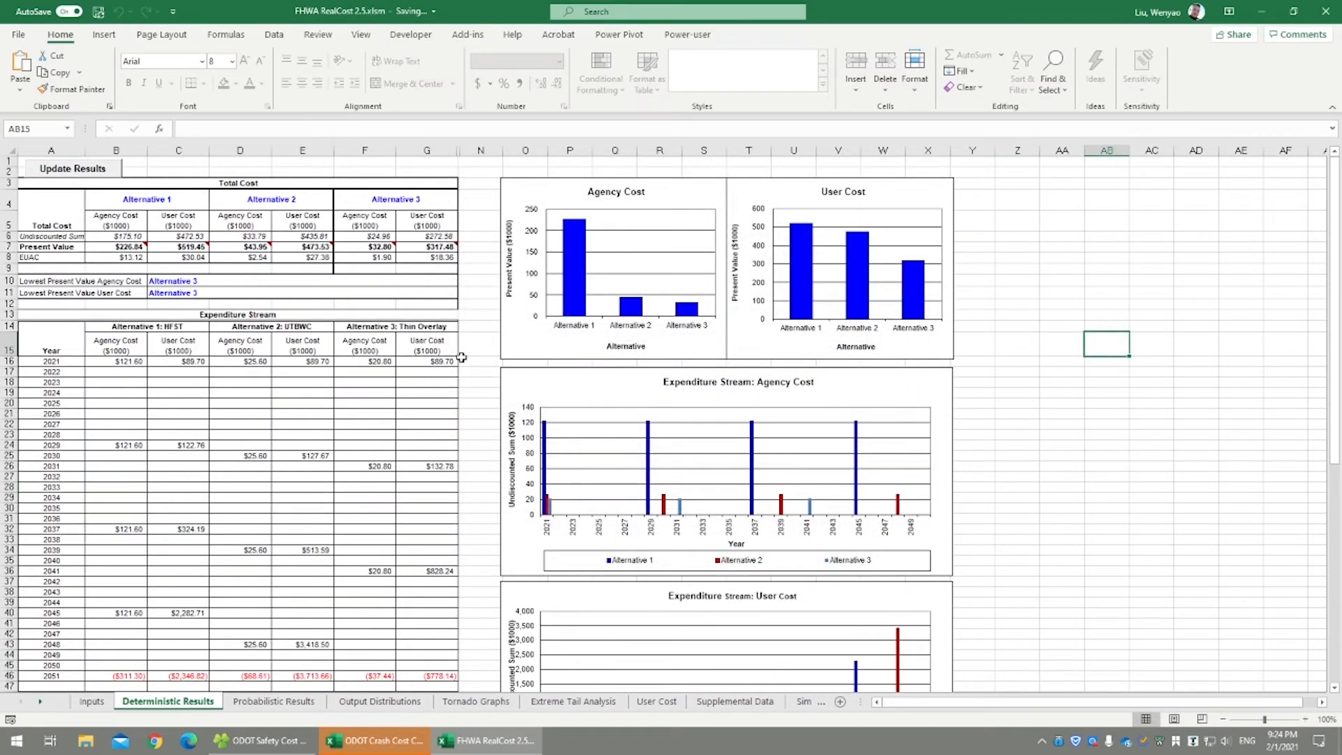
Save a copy of the RealCost workbook as FHWA RealCost 2.5 in Excel Workbook (*.xlsx) format in the same folder, and close it.
{"action": "left_click", "coordinate": [18, 35]}
{"action": "left_click", "coordinate": [56, 195]}
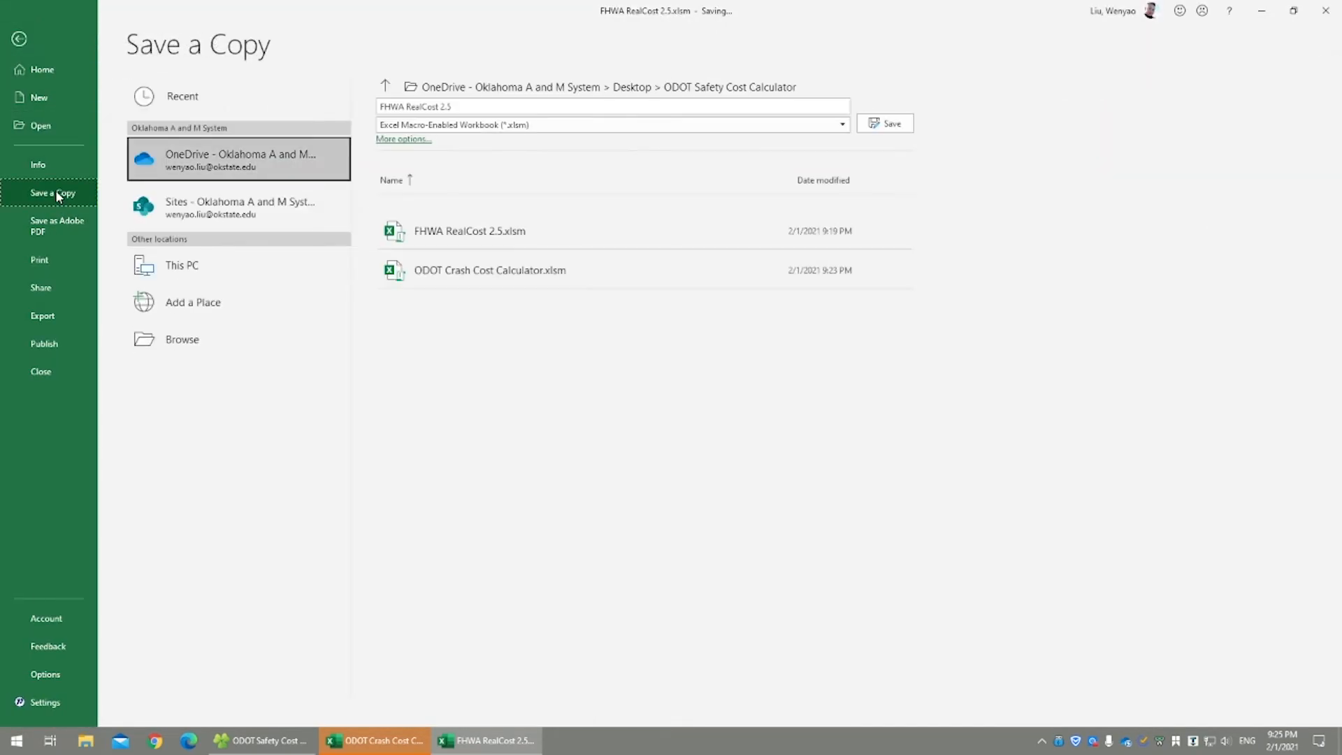
{"action": "left_click", "coordinate": [489, 125]}
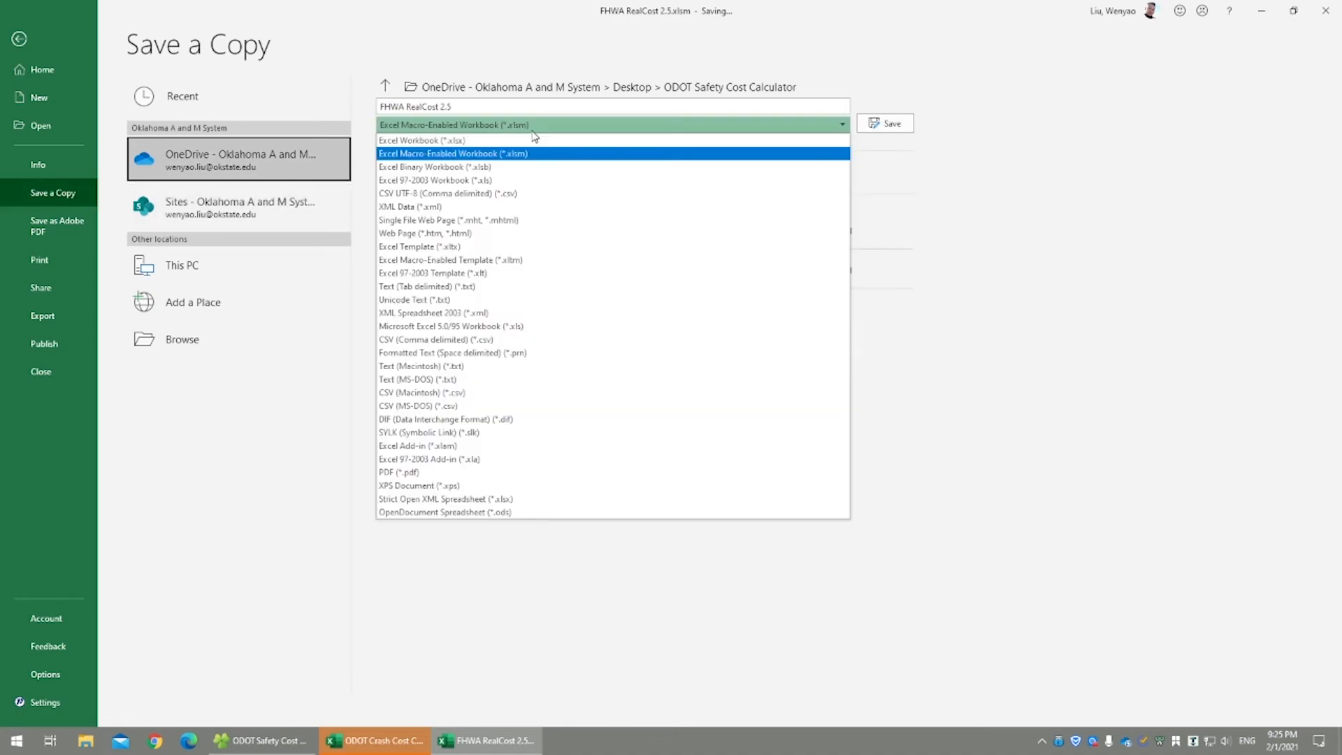
{"action": "left_click", "coordinate": [489, 144]}
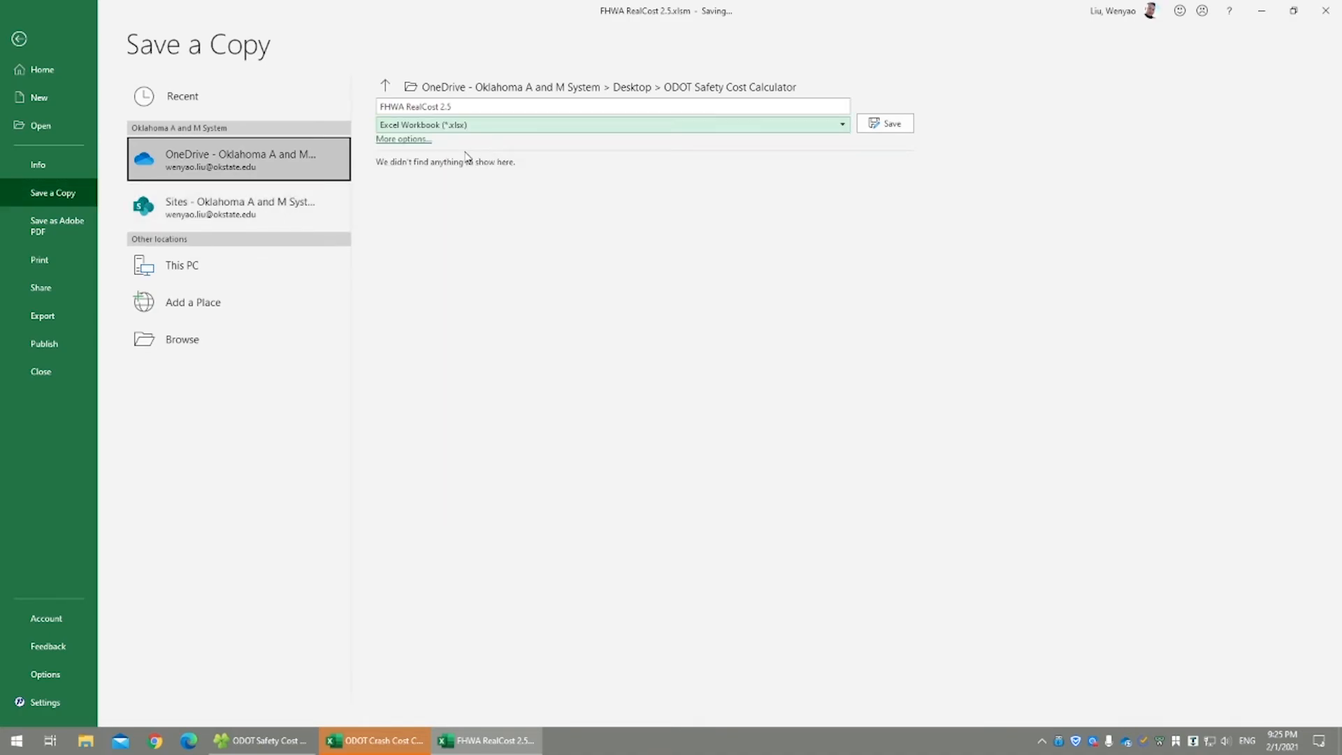
{"action": "left_click", "coordinate": [882, 123]}
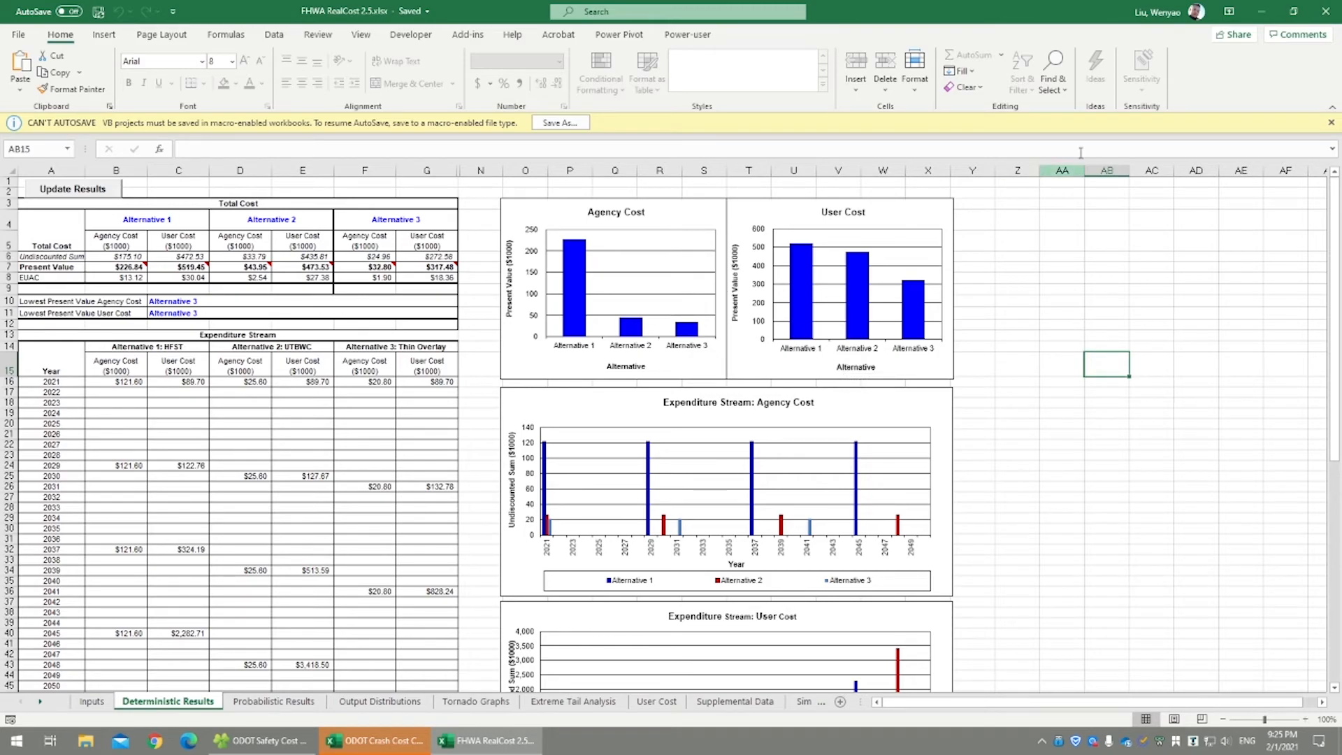
{"action": "left_click", "coordinate": [1326, 12]}
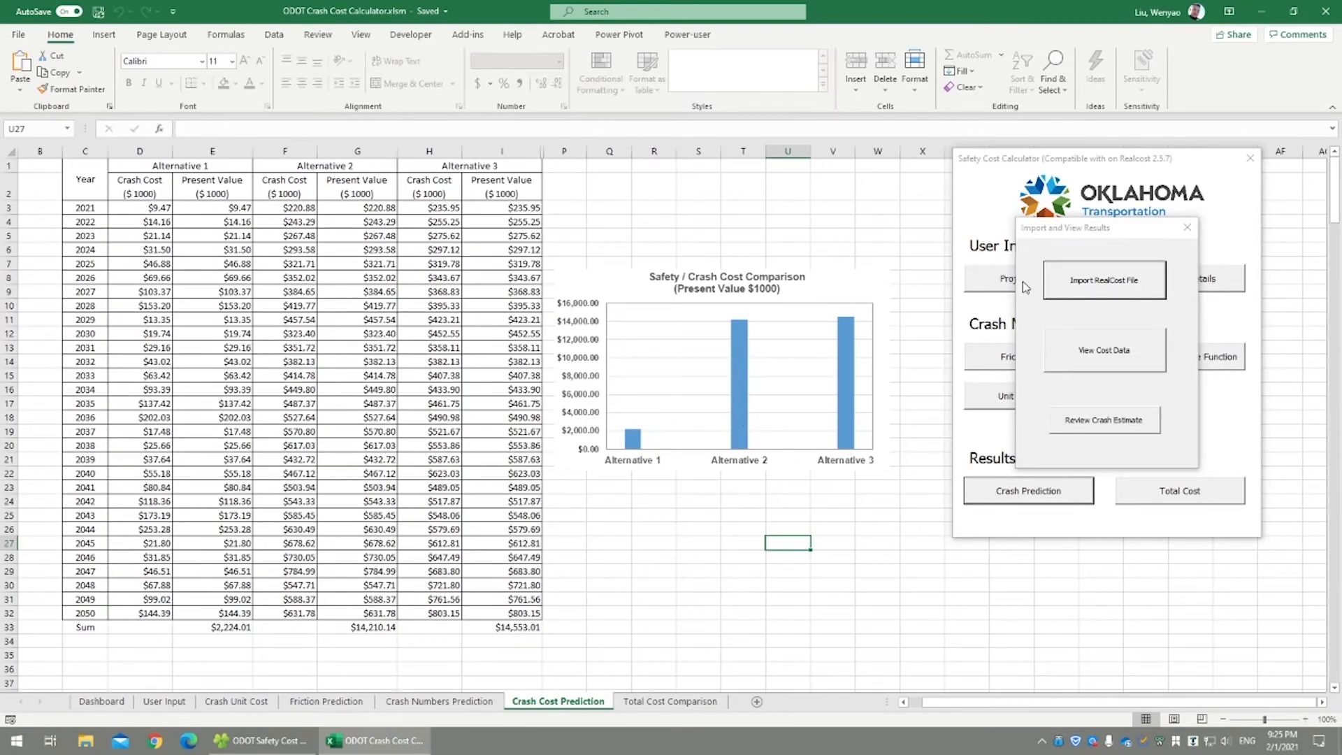
Import FHWA RealCost 2.5.xlsx into the Safety Cost Calculator and view the total cost comparison data.
{"action": "left_click", "coordinate": [1108, 294]}
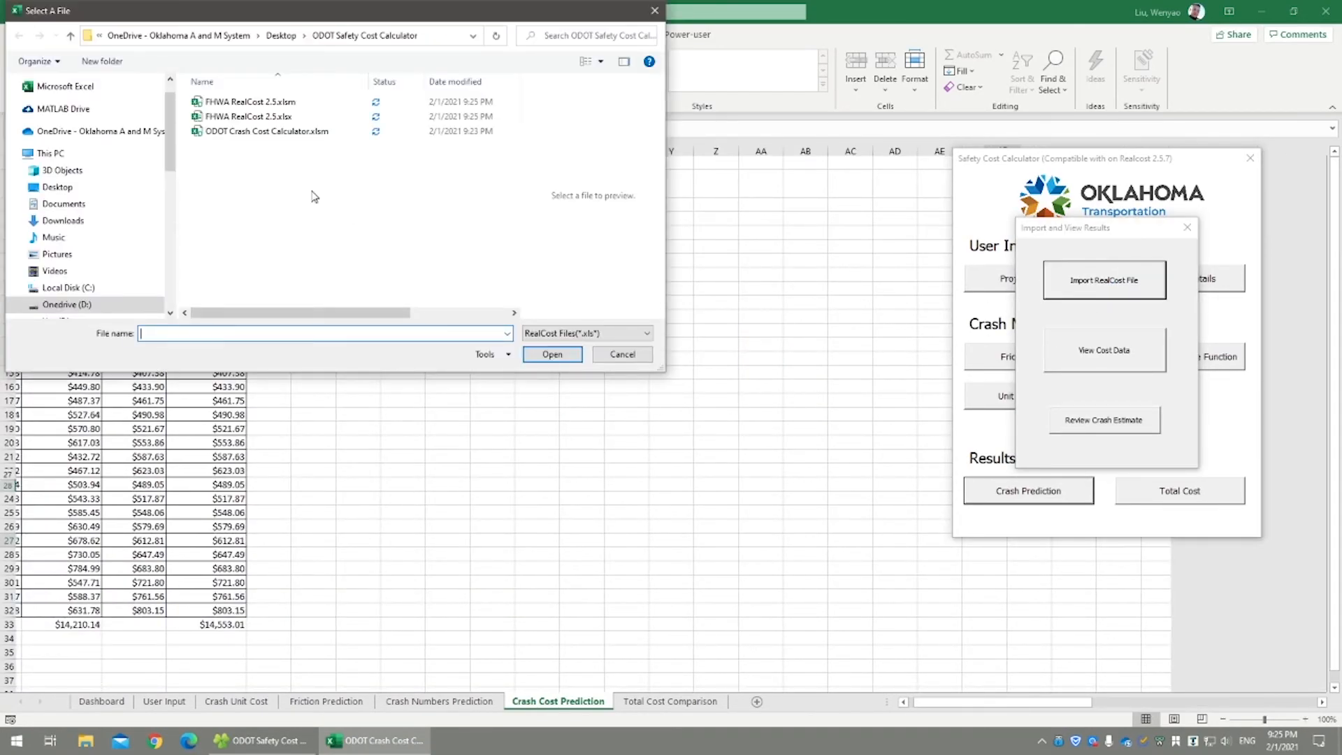
{"action": "left_click", "coordinate": [299, 119]}
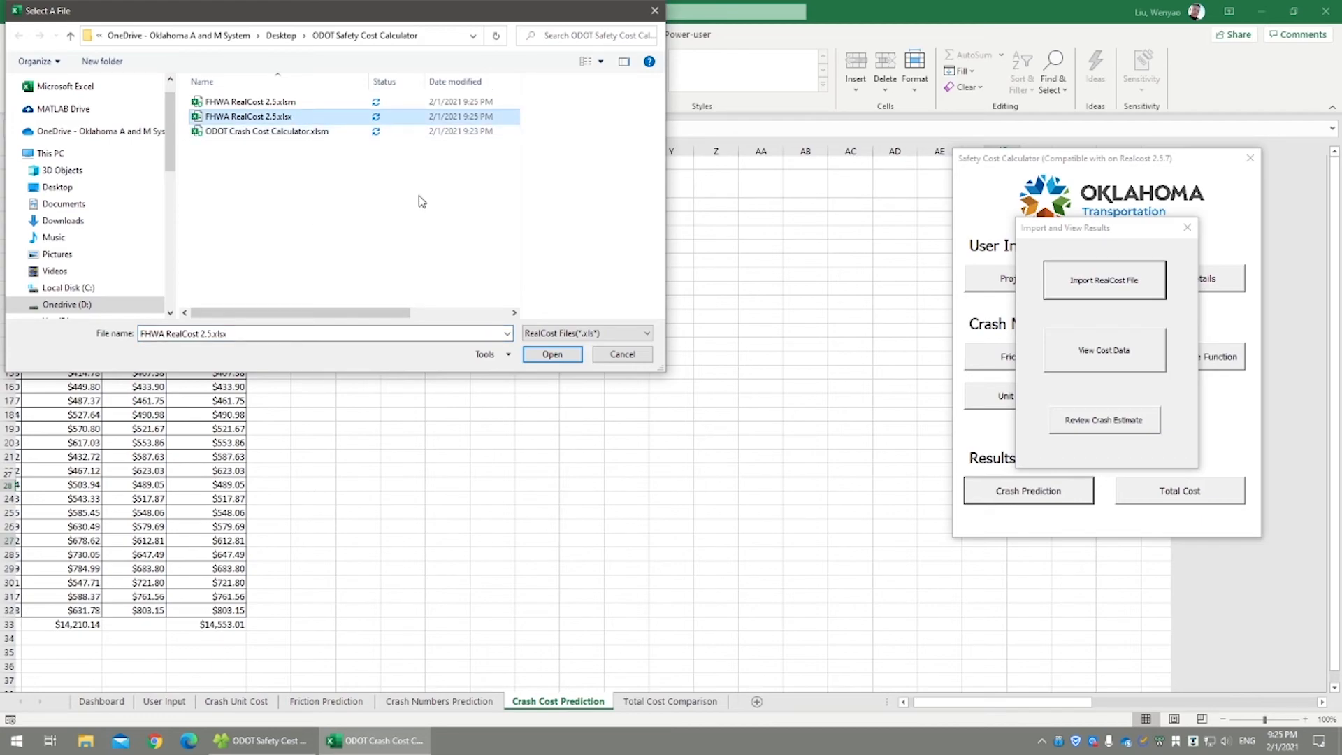
{"action": "left_click", "coordinate": [546, 355]}
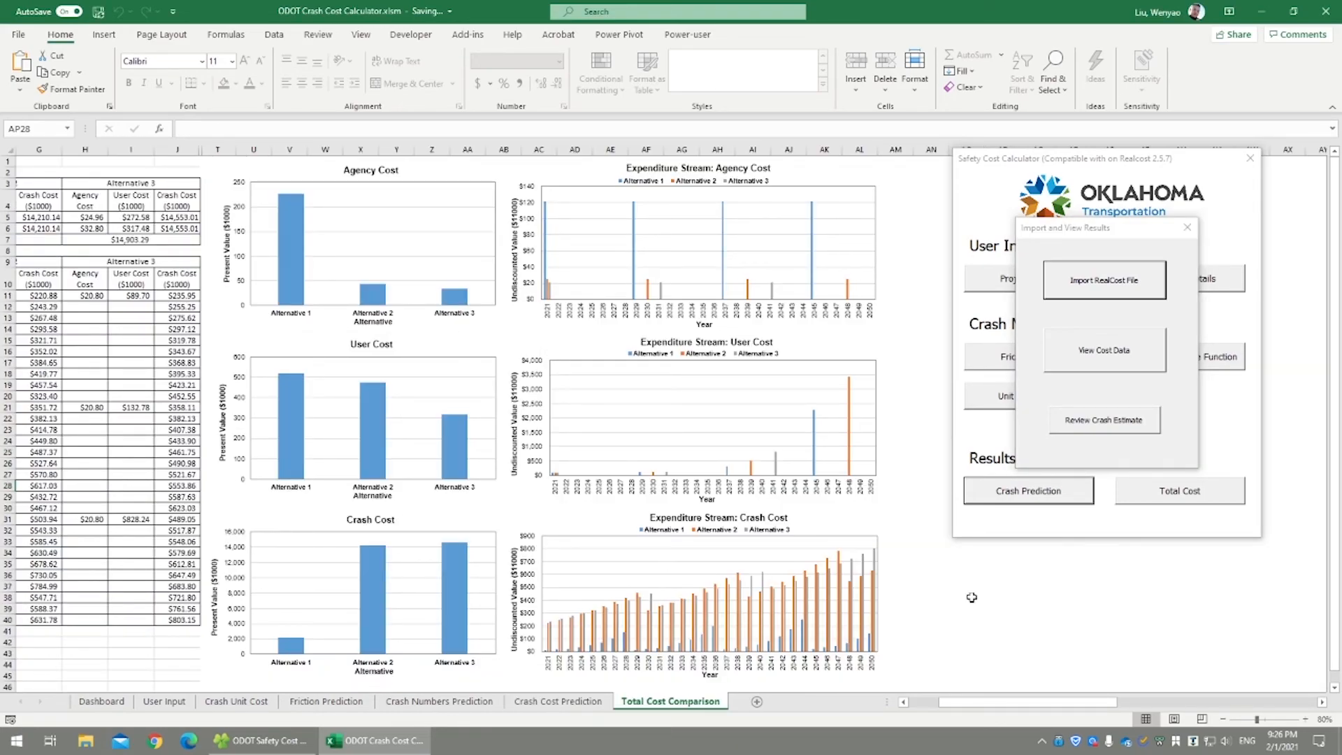
{"action": "left_click", "coordinate": [1123, 367]}
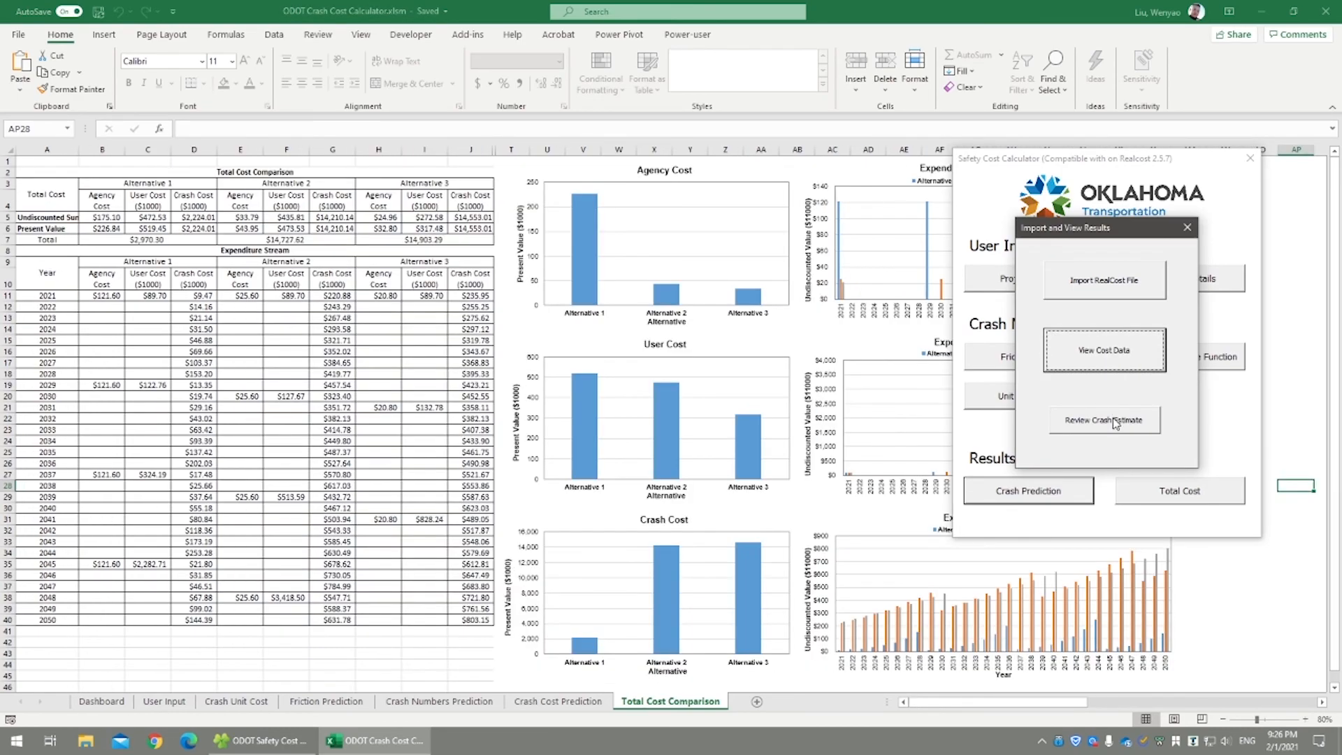
Review the friction prediction, crash numbers estimate and crash costs of the three alternatives again, and close the prediction results.
{"action": "left_click", "coordinate": [1117, 422]}
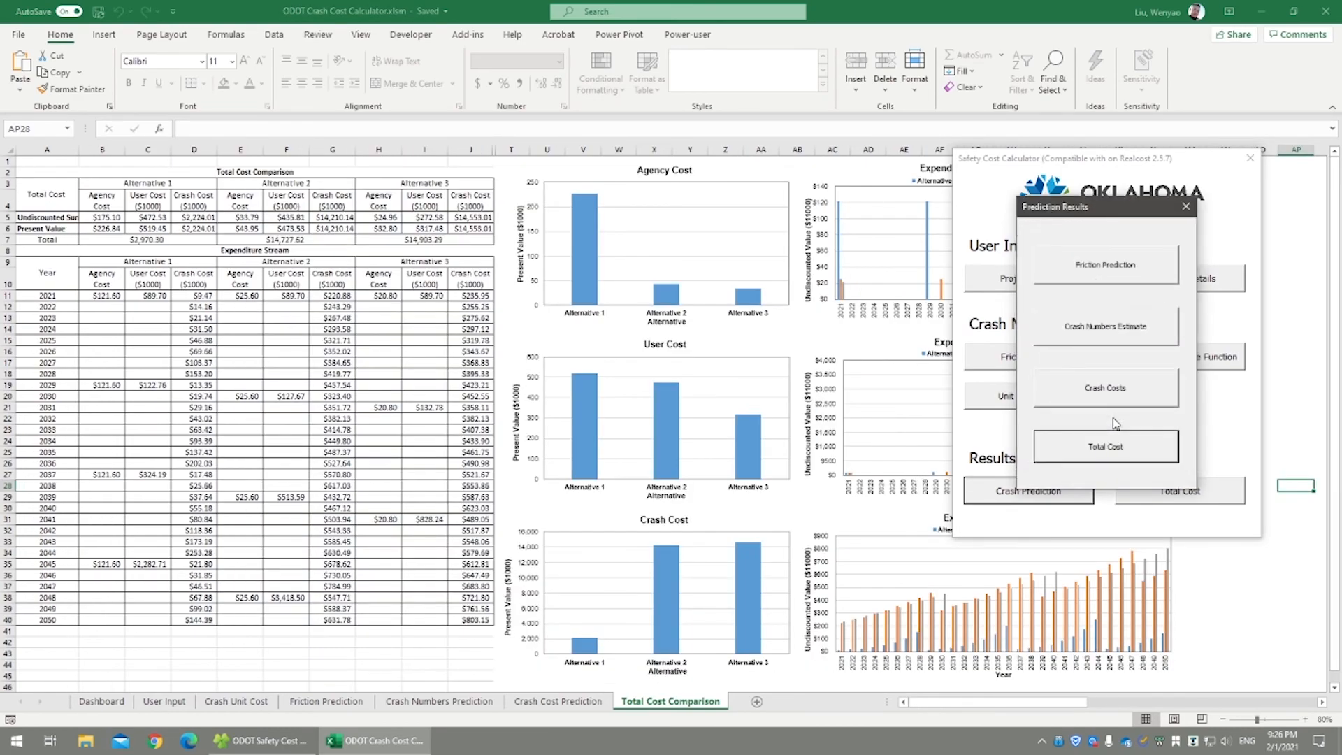
{"action": "left_click", "coordinate": [1132, 278]}
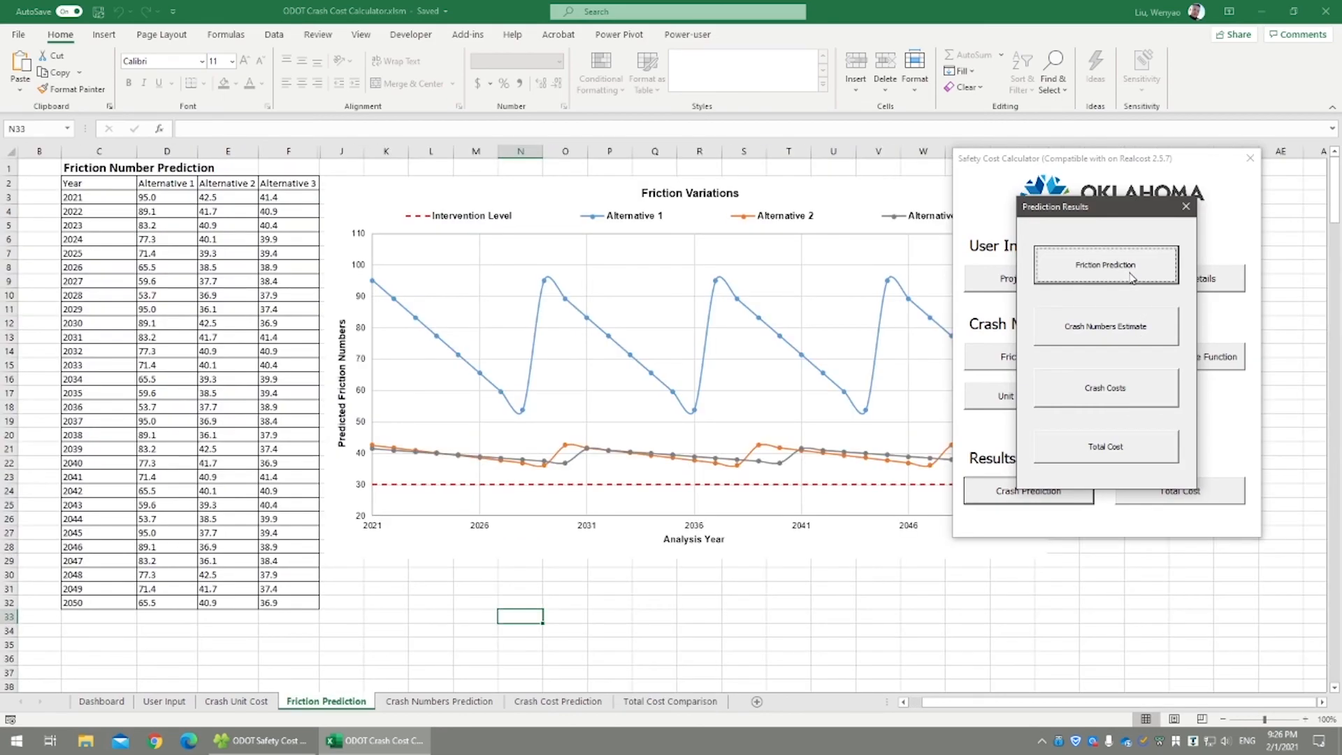
{"action": "left_click", "coordinate": [1114, 339]}
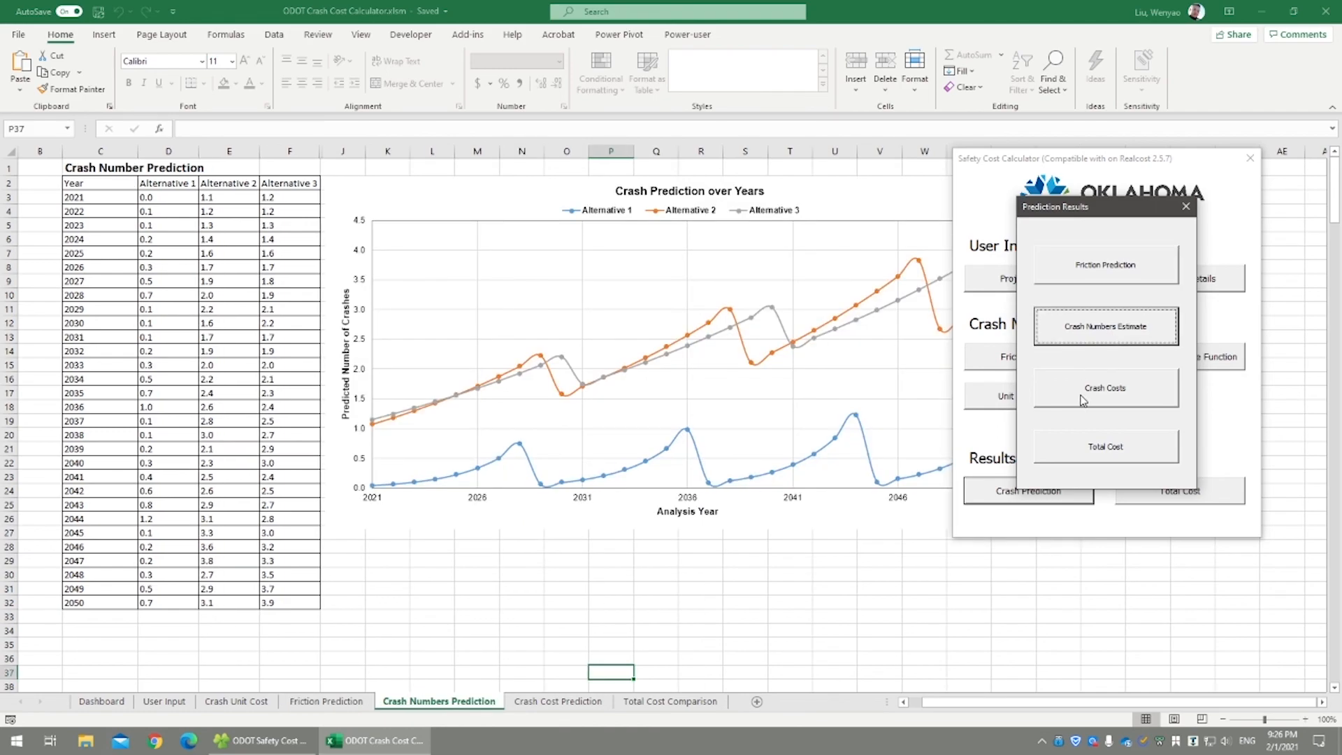
{"action": "left_click", "coordinate": [1083, 398]}
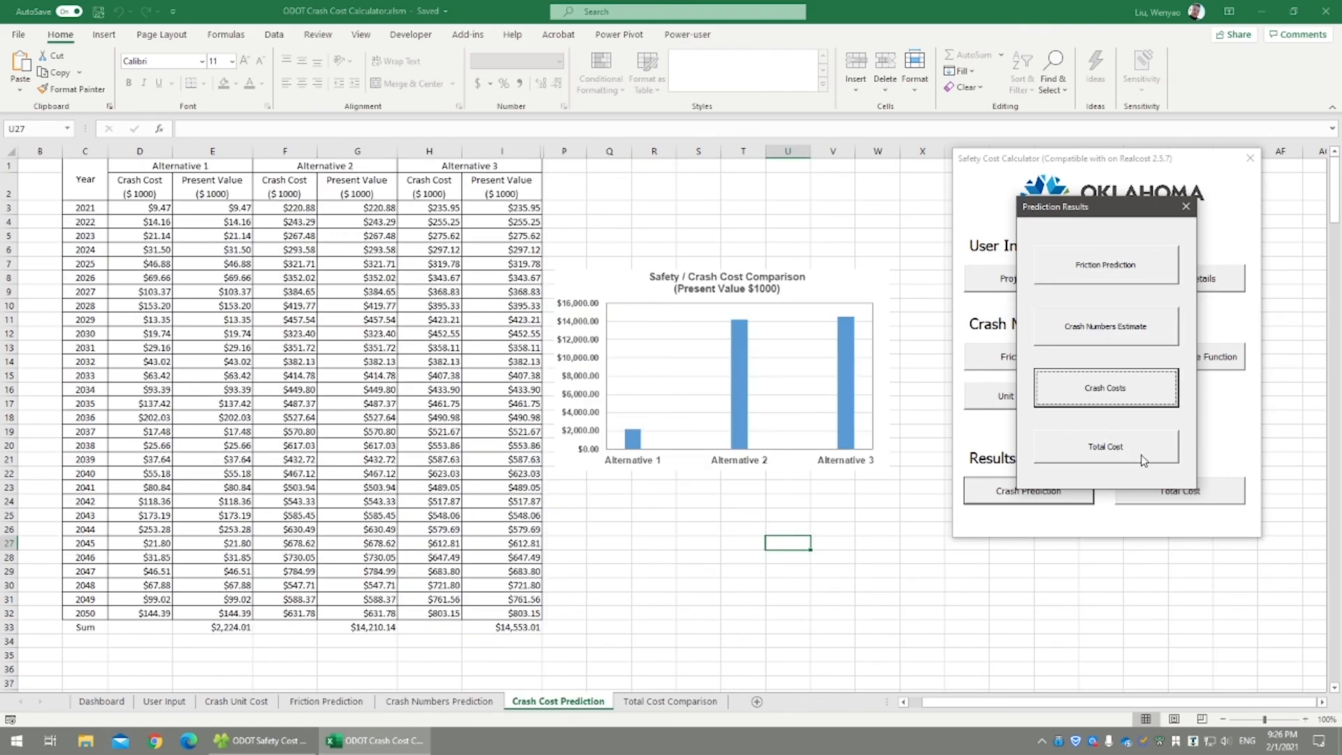
{"action": "left_click", "coordinate": [1187, 207]}
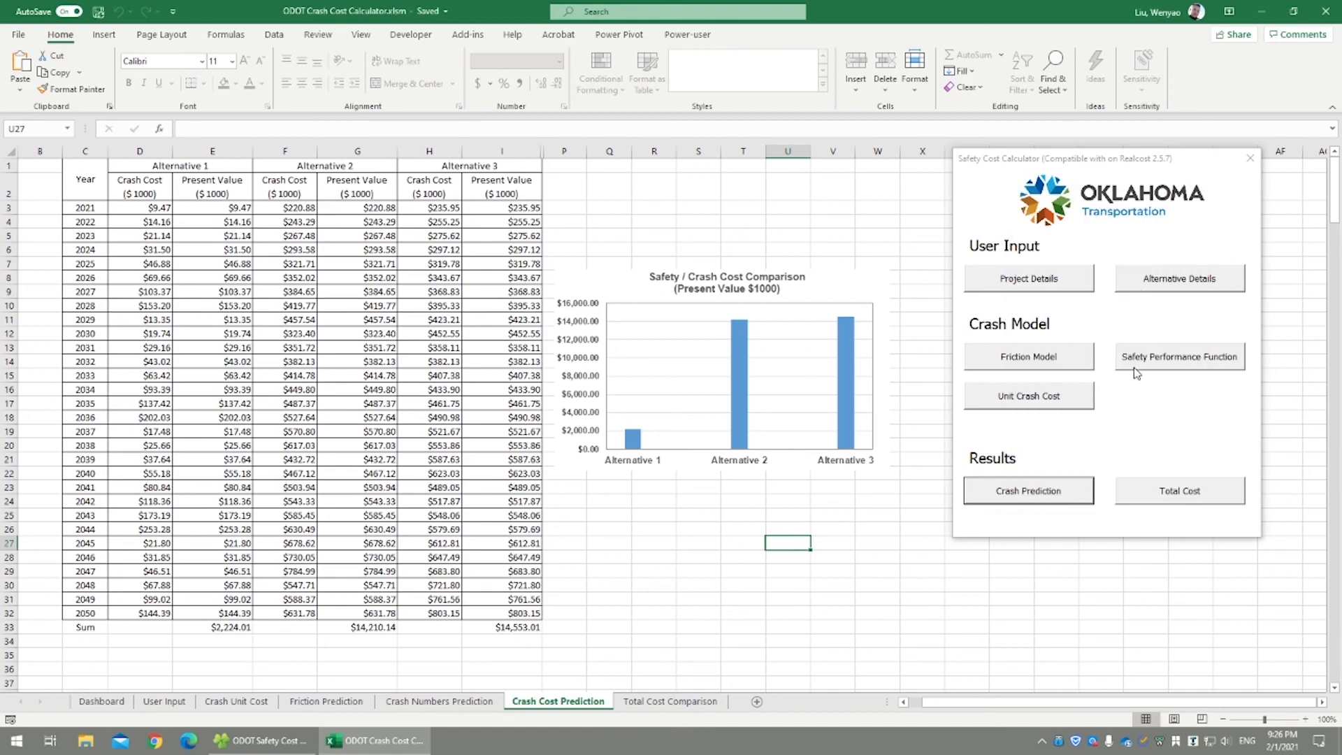